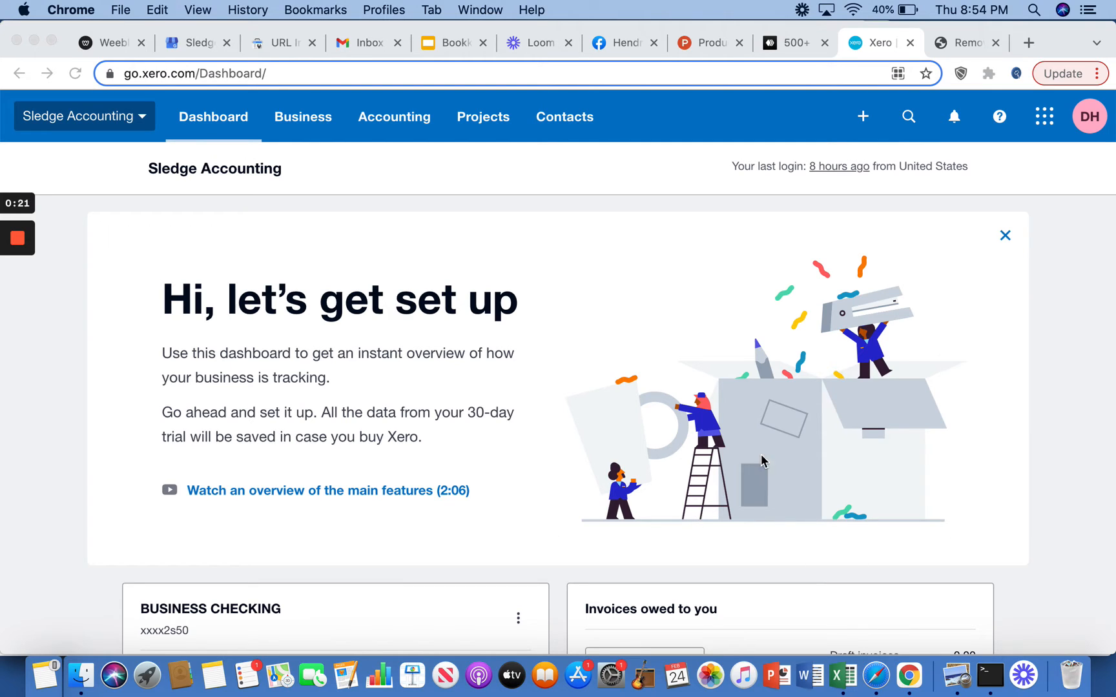
Step: Examine the bank account, invoice and cash flow panels on the dashboard
{"action": "scroll", "coordinate": [559, 474], "scroll_direction": "down", "scroll_amount": 5}
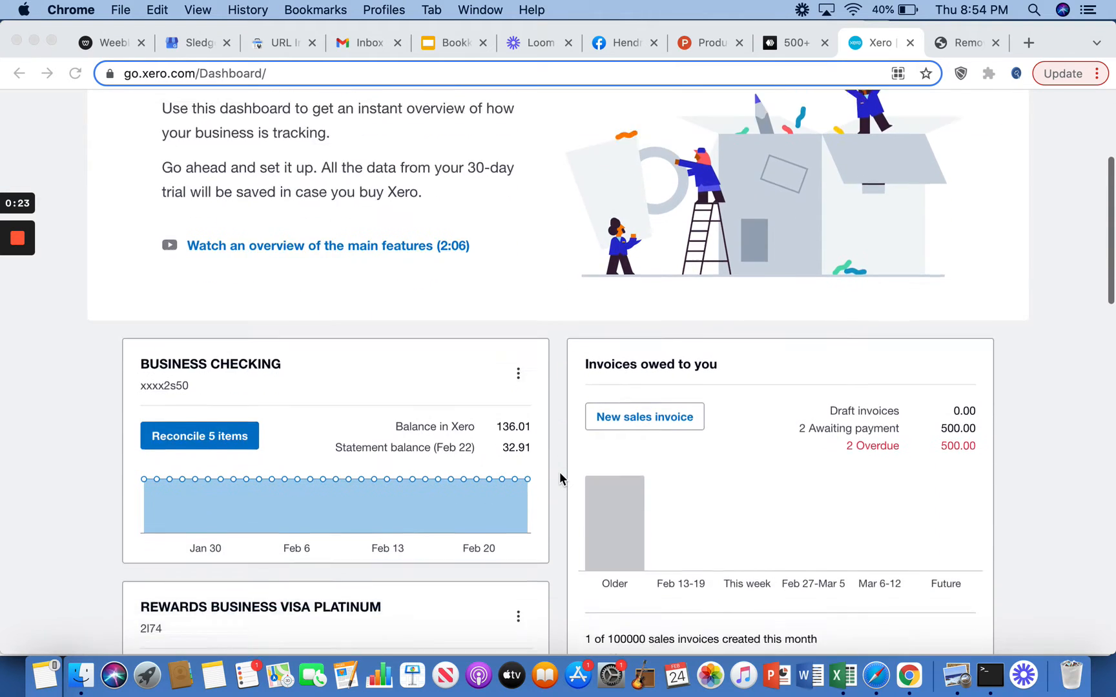
{"action": "scroll", "coordinate": [560, 477], "scroll_direction": "down", "scroll_amount": 3}
{"action": "scroll", "coordinate": [559, 477], "scroll_direction": "up", "scroll_amount": 3}
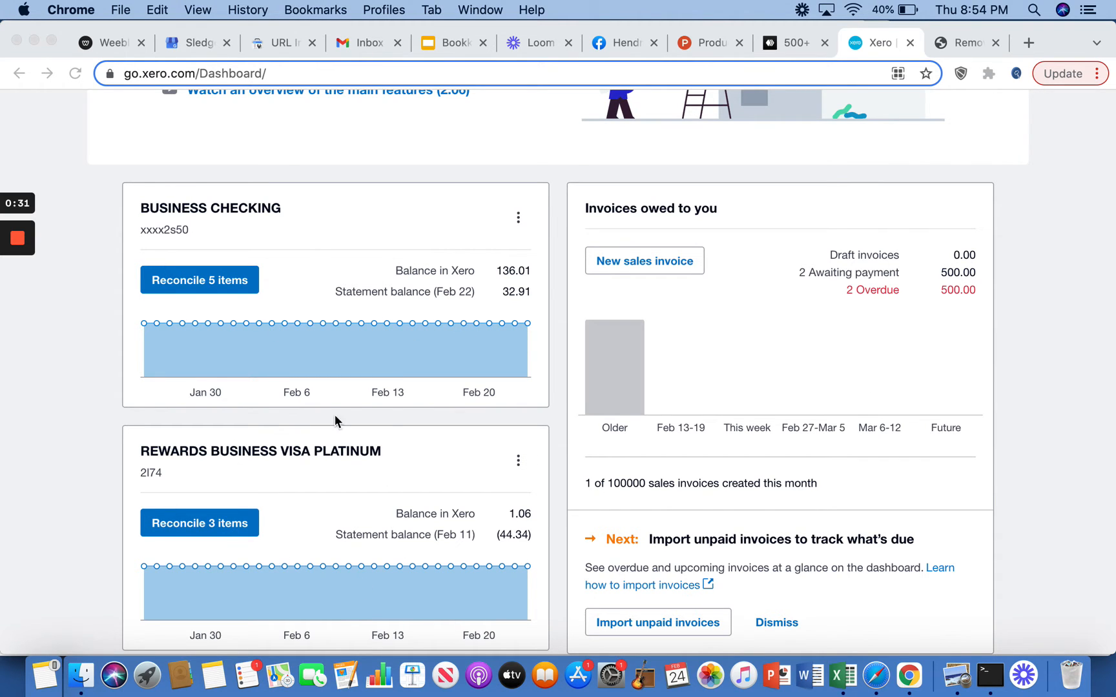
{"action": "scroll", "coordinate": [389, 421], "scroll_direction": "down", "scroll_amount": 15}
{"action": "scroll", "coordinate": [452, 387], "scroll_direction": "up", "scroll_amount": 5}
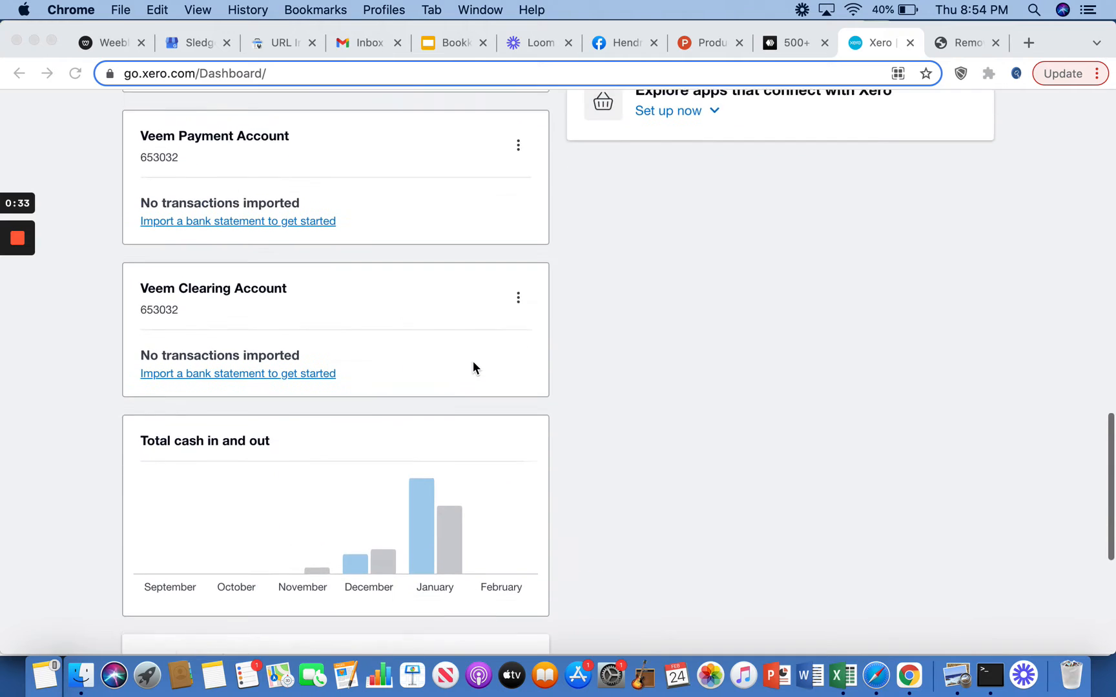
{"action": "scroll", "coordinate": [387, 419], "scroll_direction": "down", "scroll_amount": 2}
{"action": "scroll", "coordinate": [411, 304], "scroll_direction": "up", "scroll_amount": 5}
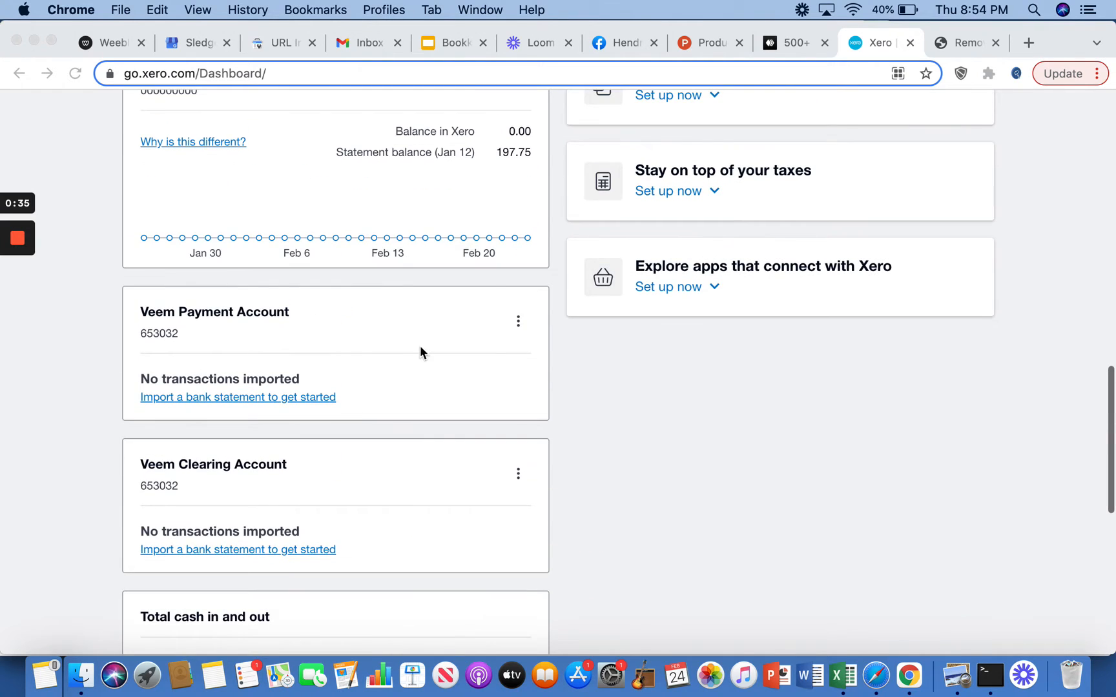
{"action": "scroll", "coordinate": [419, 352], "scroll_direction": "up", "scroll_amount": 10}
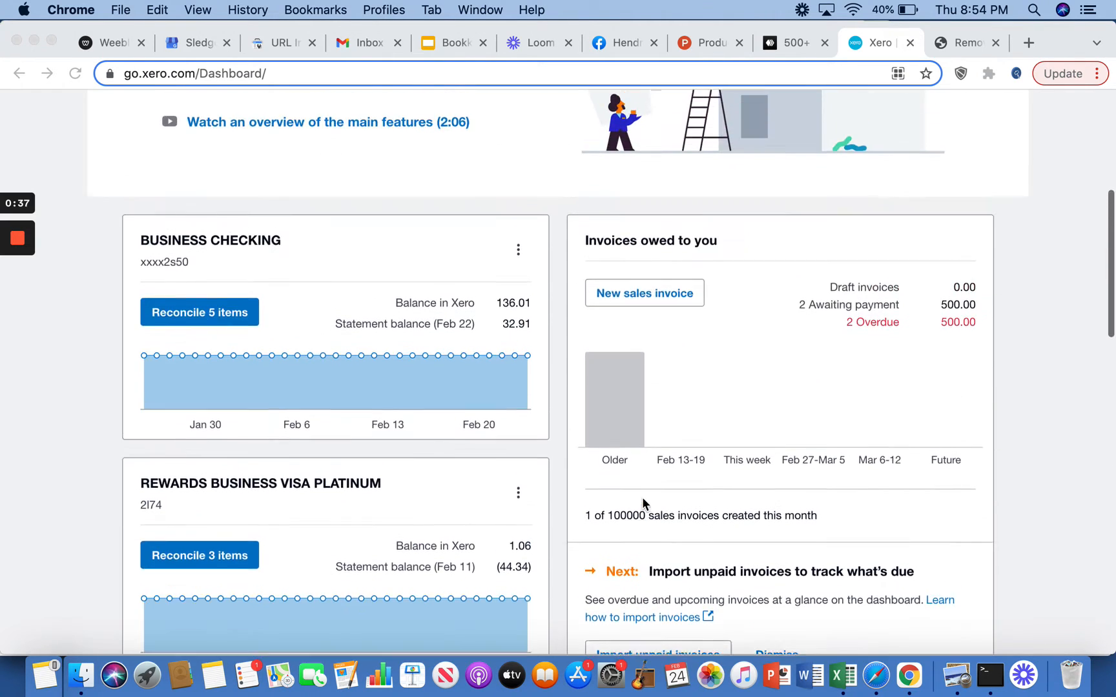
{"action": "scroll", "coordinate": [643, 502], "scroll_direction": "up", "scroll_amount": 1}
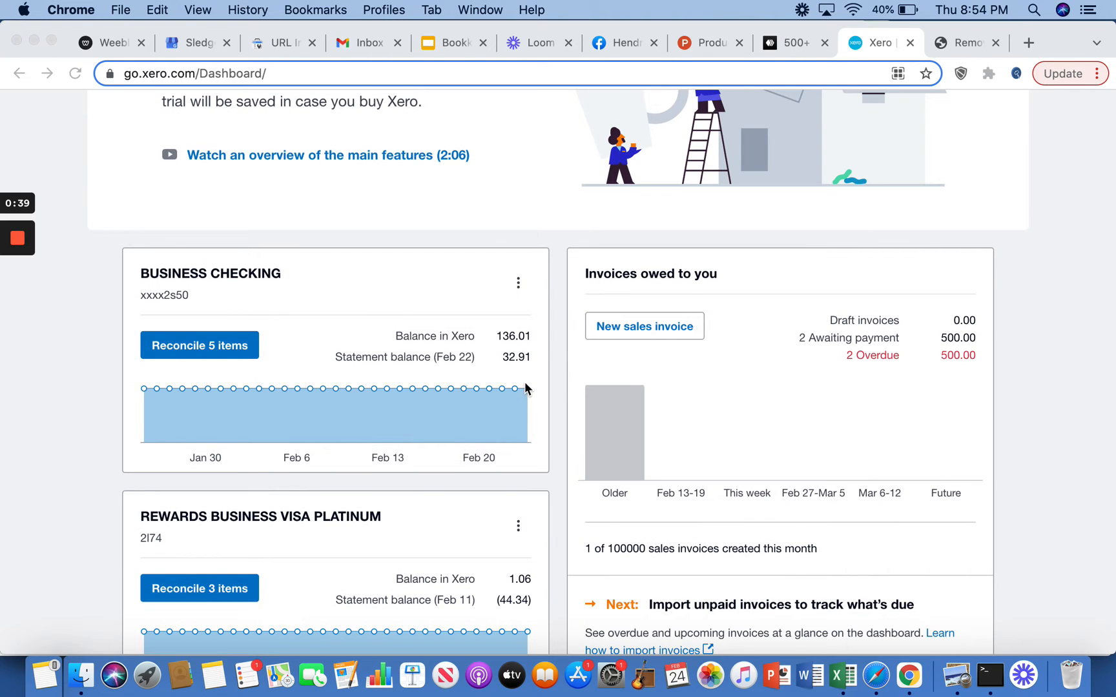
{"action": "scroll", "coordinate": [525, 386], "scroll_direction": "up", "scroll_amount": 3}
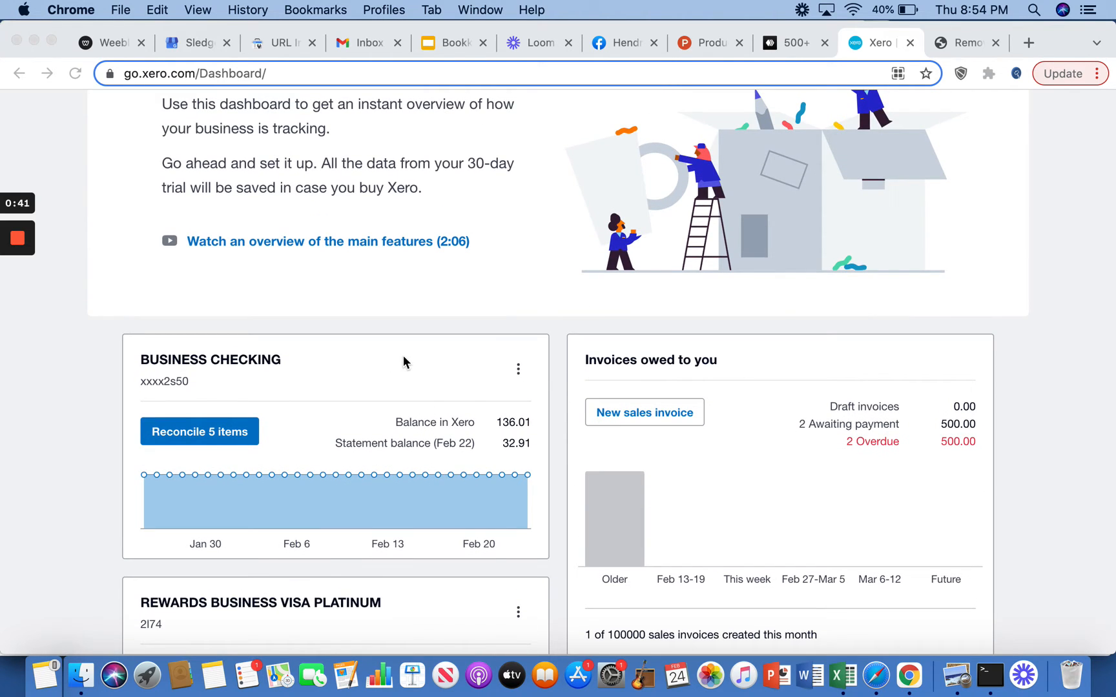
{"action": "scroll", "coordinate": [403, 355], "scroll_direction": "up", "scroll_amount": 1}
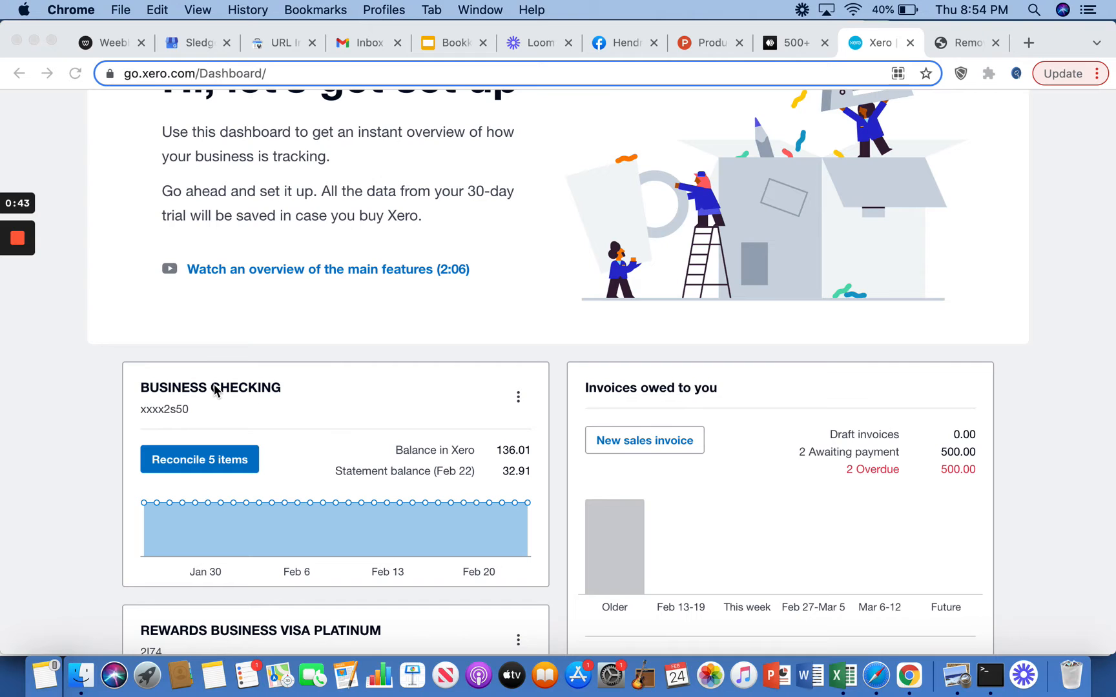
Step: Open the items to reconcile for the Business Checking account and review the Feb 3 withdrawal line
{"action": "left_click", "coordinate": [206, 465]}
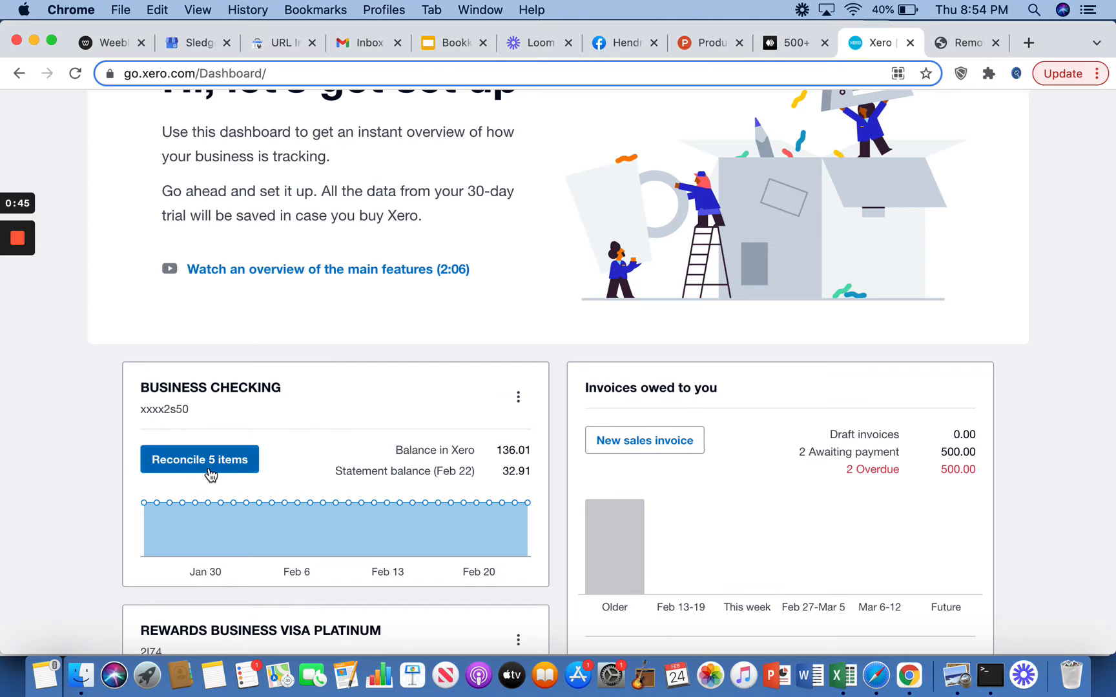
{"action": "left_click", "coordinate": [210, 474]}
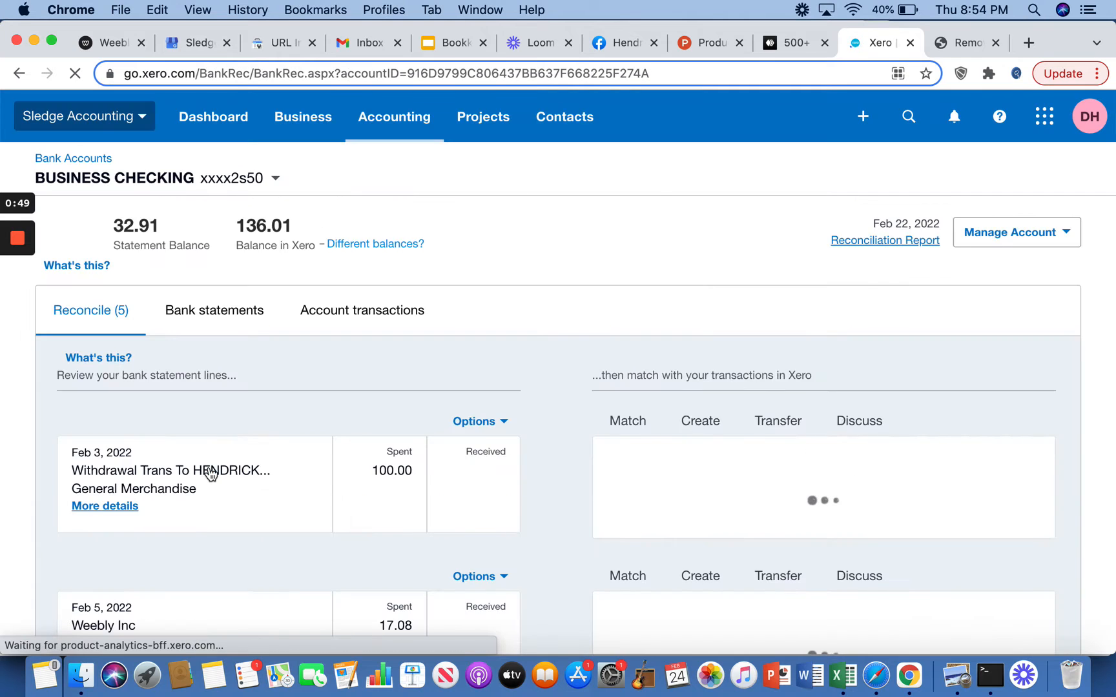
{"action": "scroll", "coordinate": [550, 334], "scroll_direction": "down", "scroll_amount": 5}
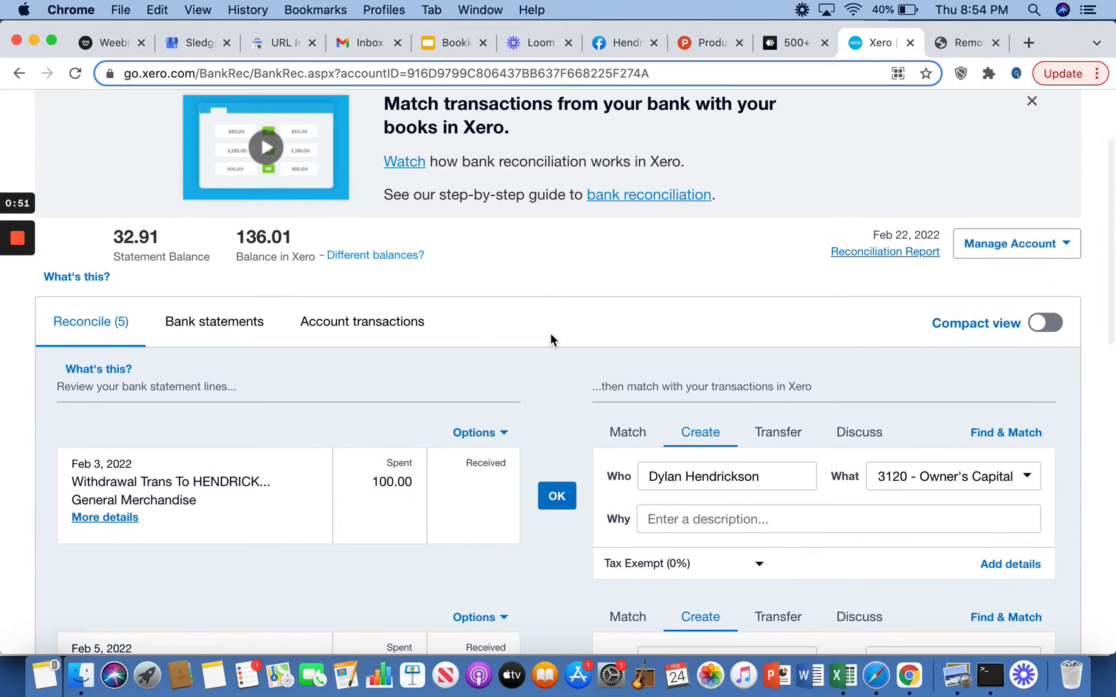
{"action": "scroll", "coordinate": [551, 339], "scroll_direction": "down", "scroll_amount": 3}
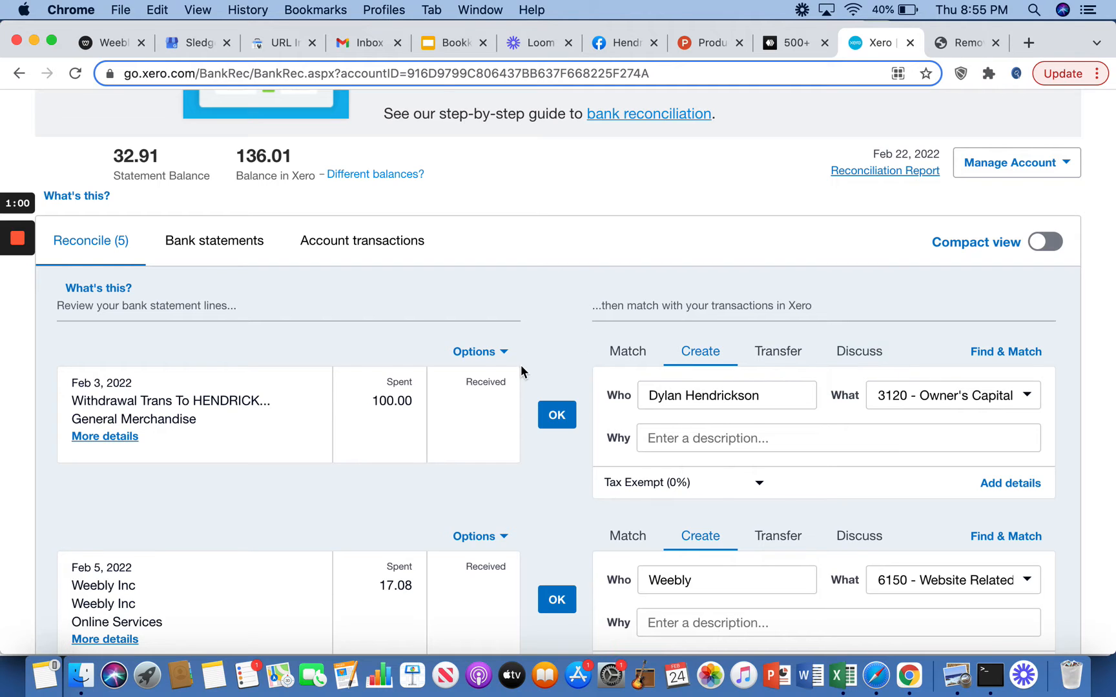
{"action": "left_click_drag", "start_coordinate": [74, 387], "coordinate": [272, 421]}
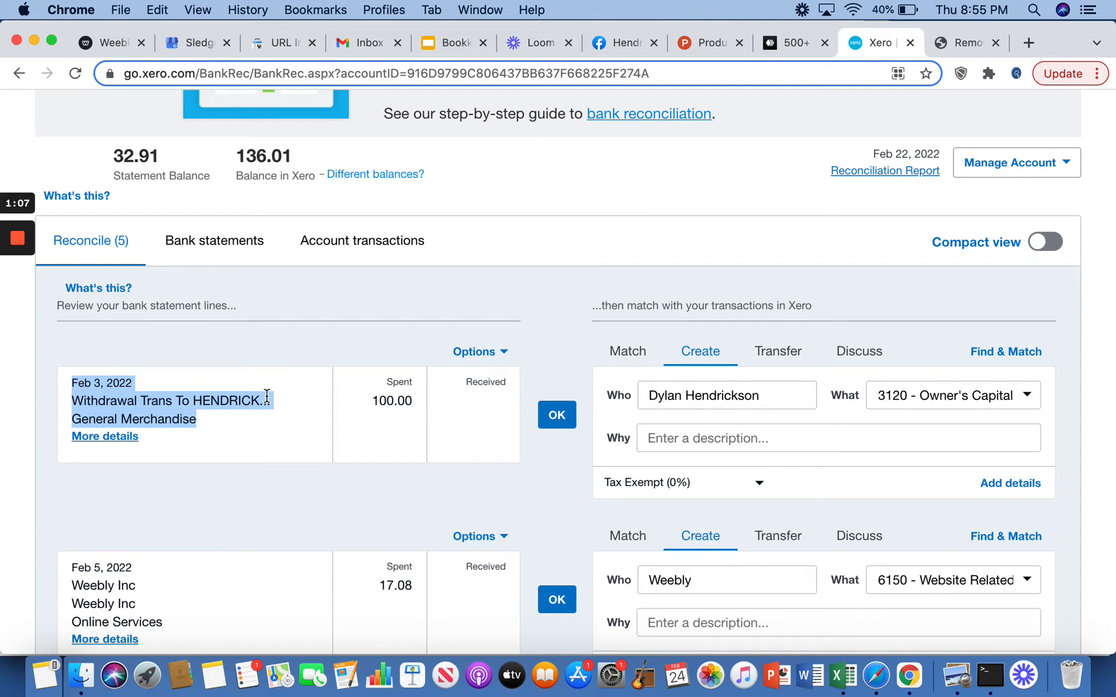
{"action": "left_click", "coordinate": [331, 323]}
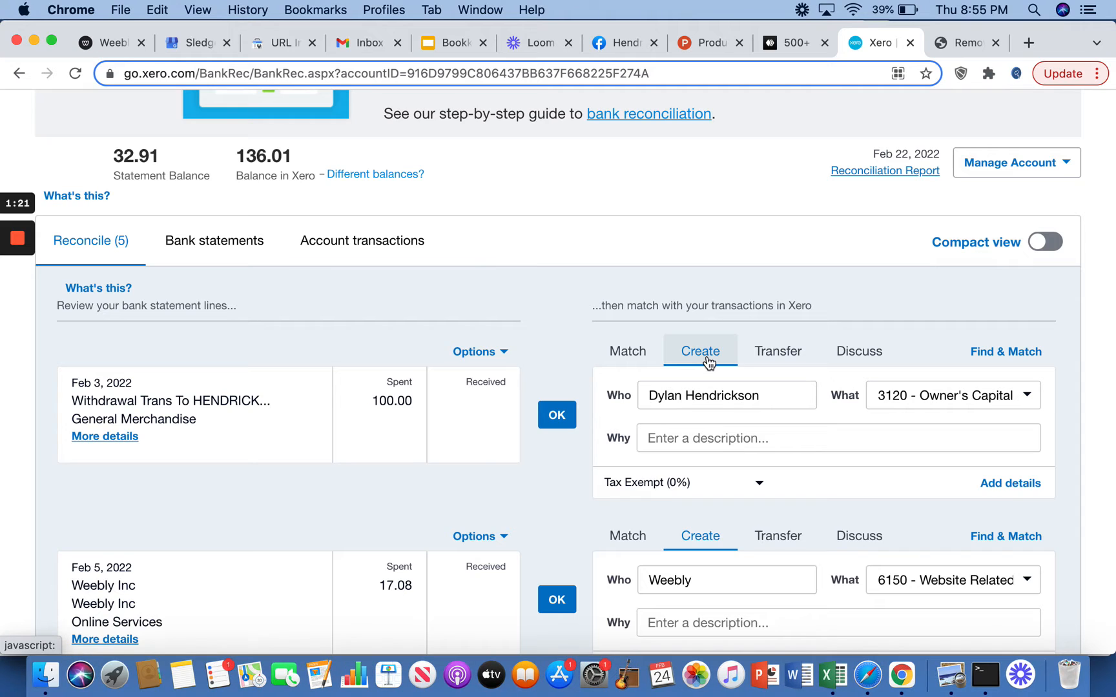
Step: Open the matching form for the Feb 3 withdrawal and examine its transaction search, selection and adjustment sections
{"action": "left_click", "coordinate": [632, 359]}
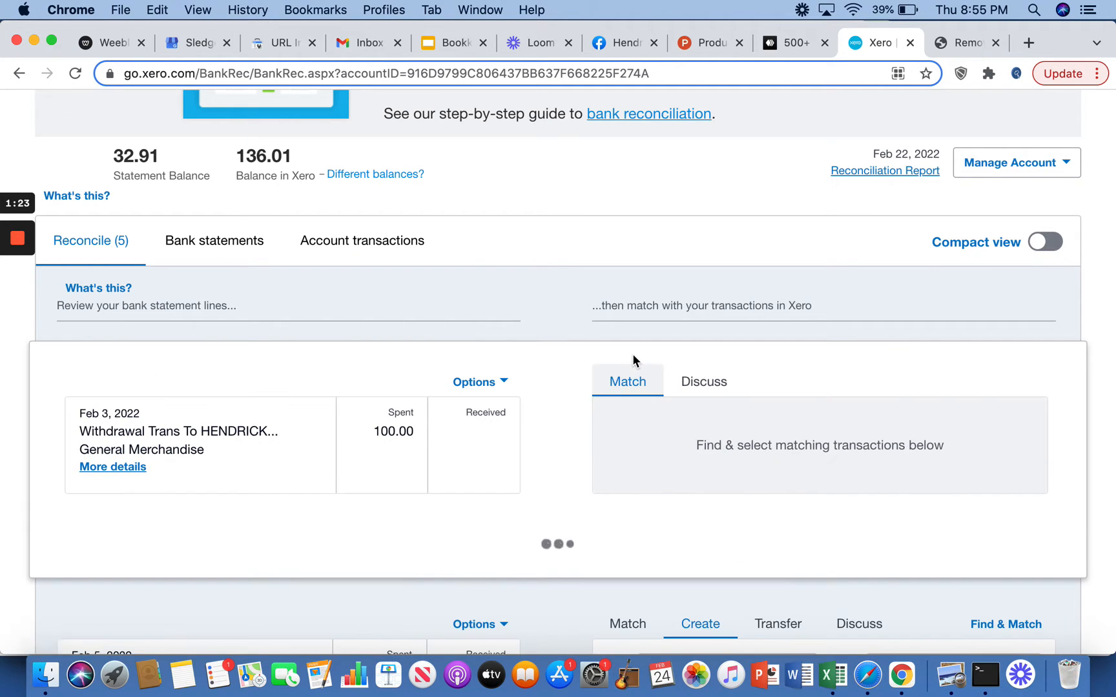
{"action": "scroll", "coordinate": [675, 462], "scroll_direction": "down", "scroll_amount": 5}
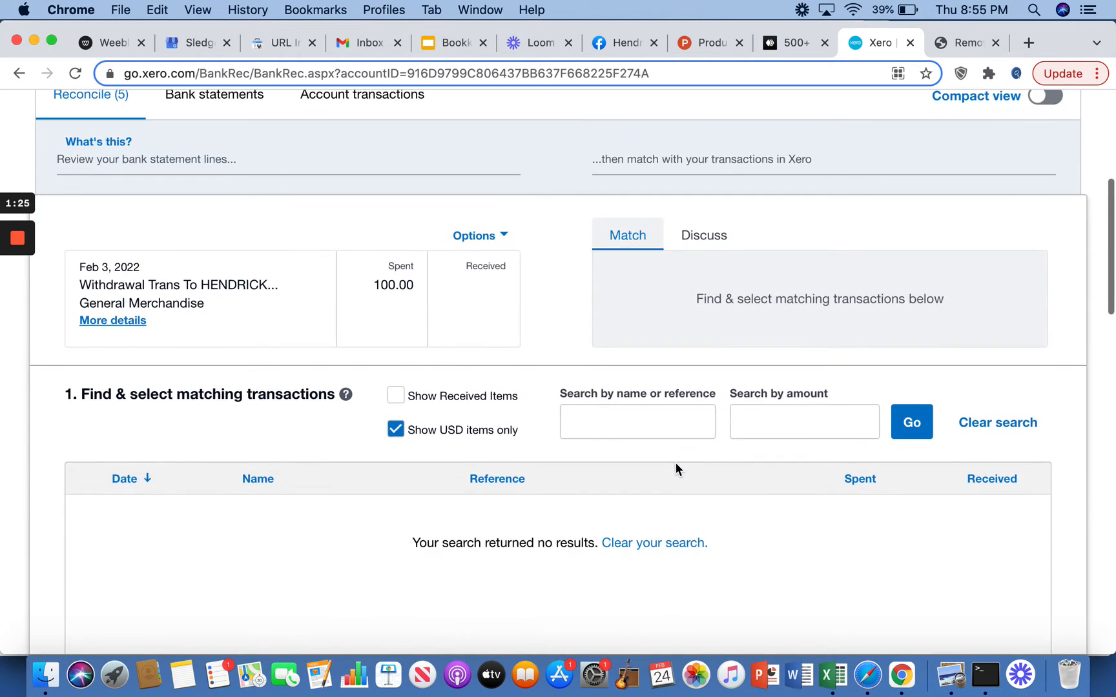
{"action": "scroll", "coordinate": [675, 462], "scroll_direction": "down", "scroll_amount": 5}
{"action": "scroll", "coordinate": [675, 463], "scroll_direction": "up", "scroll_amount": 2}
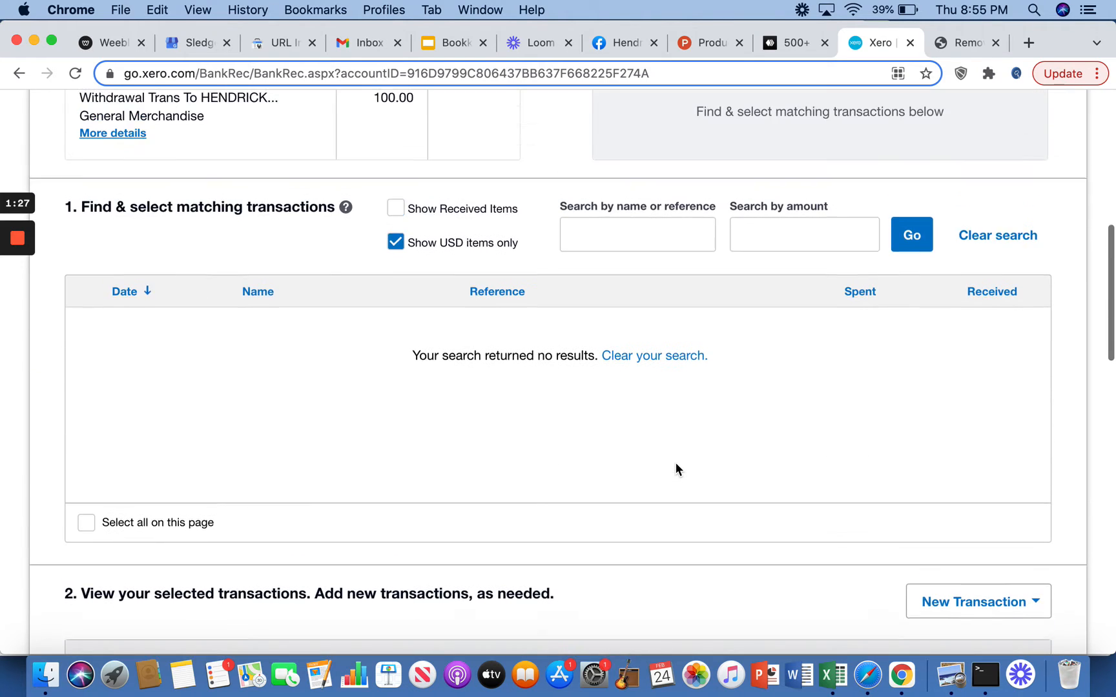
{"action": "scroll", "coordinate": [675, 463], "scroll_direction": "up", "scroll_amount": 3}
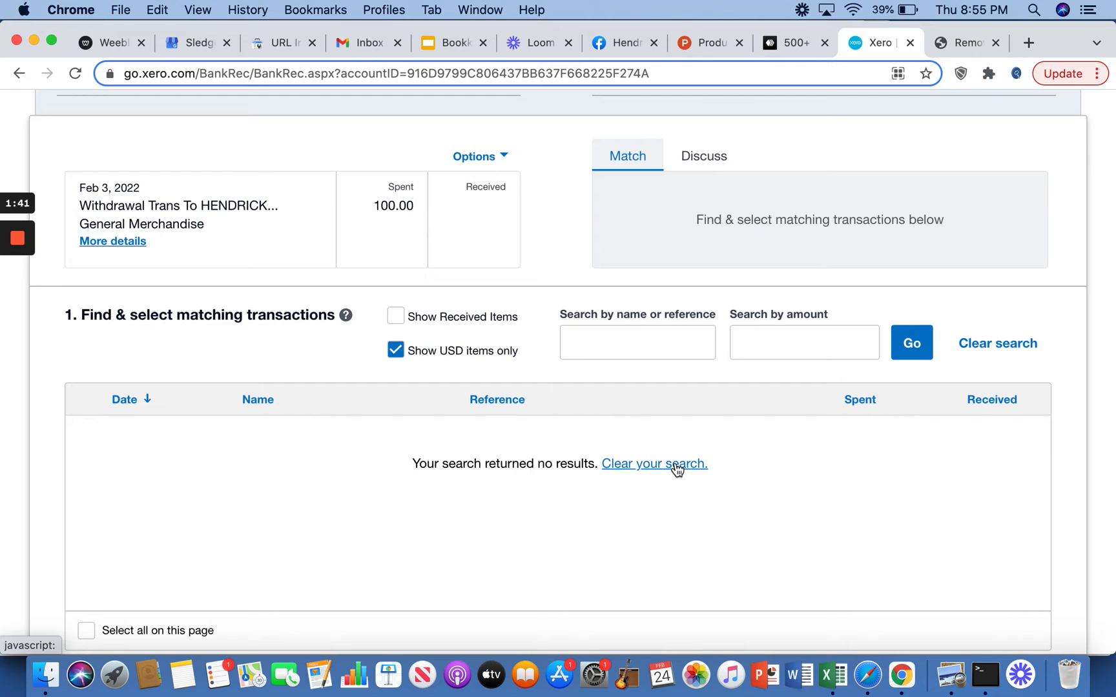
{"action": "scroll", "coordinate": [266, 426], "scroll_direction": "down", "scroll_amount": 3}
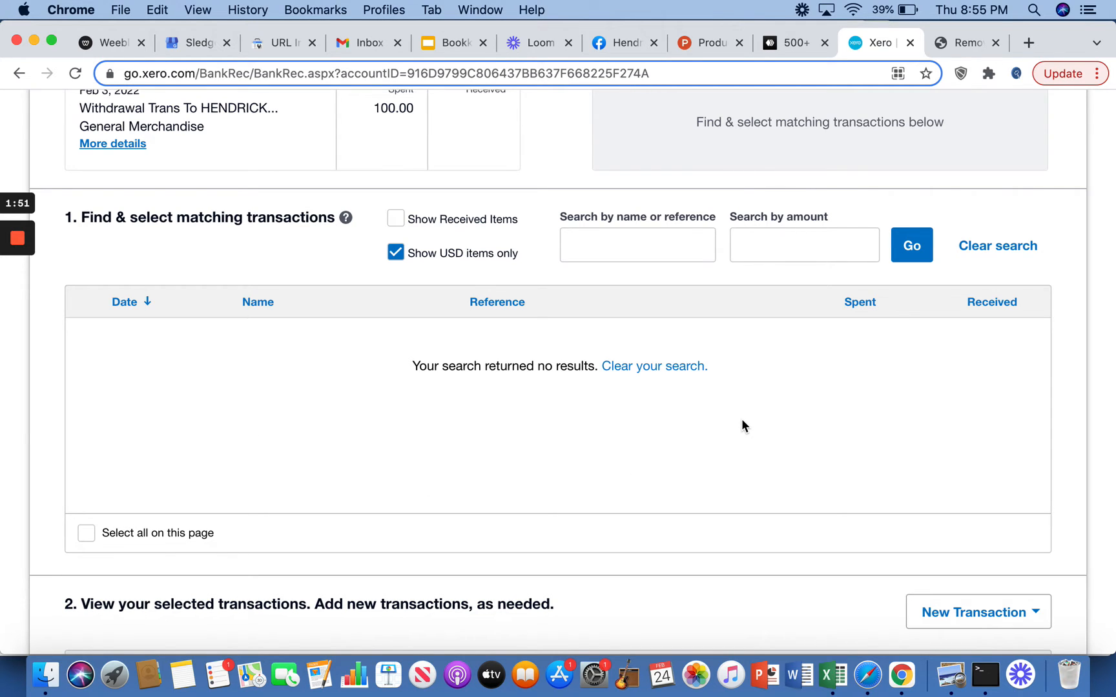
{"action": "scroll", "coordinate": [742, 420], "scroll_direction": "up", "scroll_amount": 1}
{"action": "scroll", "coordinate": [742, 421], "scroll_direction": "down", "scroll_amount": 3}
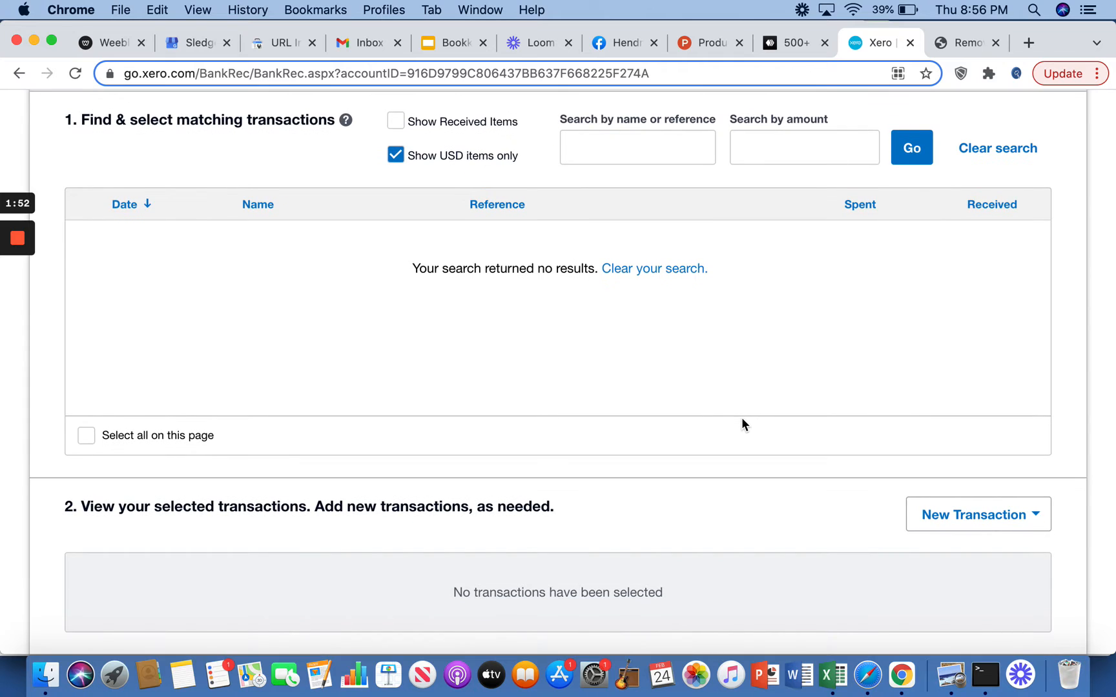
{"action": "scroll", "coordinate": [741, 420], "scroll_direction": "down", "scroll_amount": 5}
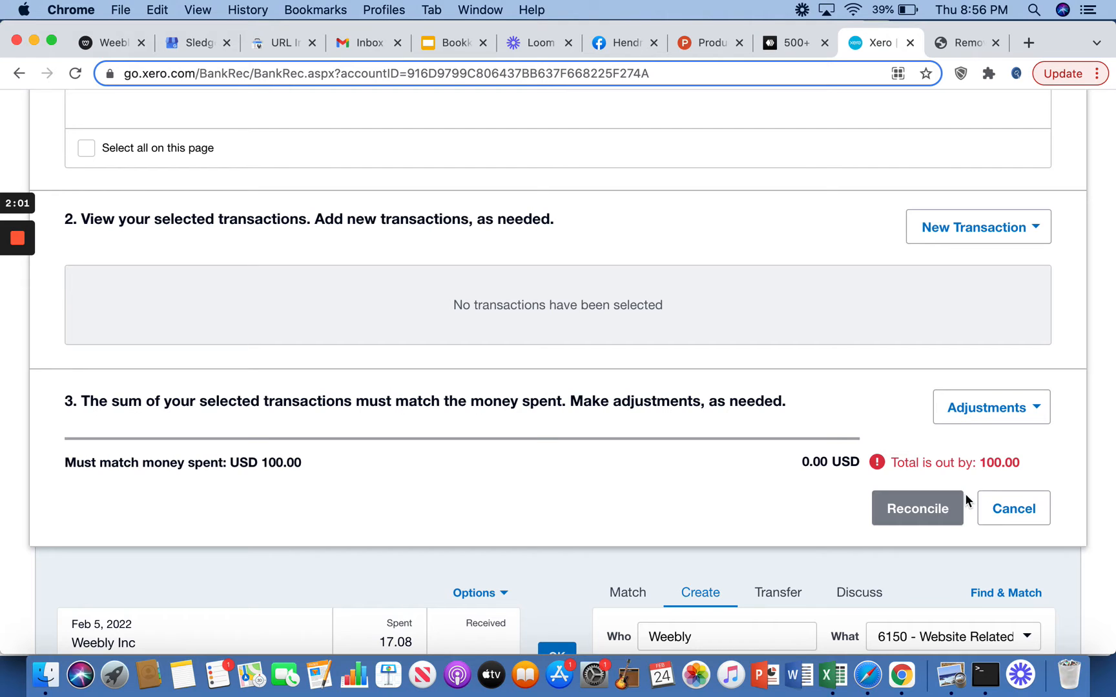
Step: View the available adjustment types for the Feb 3 withdrawal, and cancel the matching form without reconciling
{"action": "left_click", "coordinate": [1043, 416]}
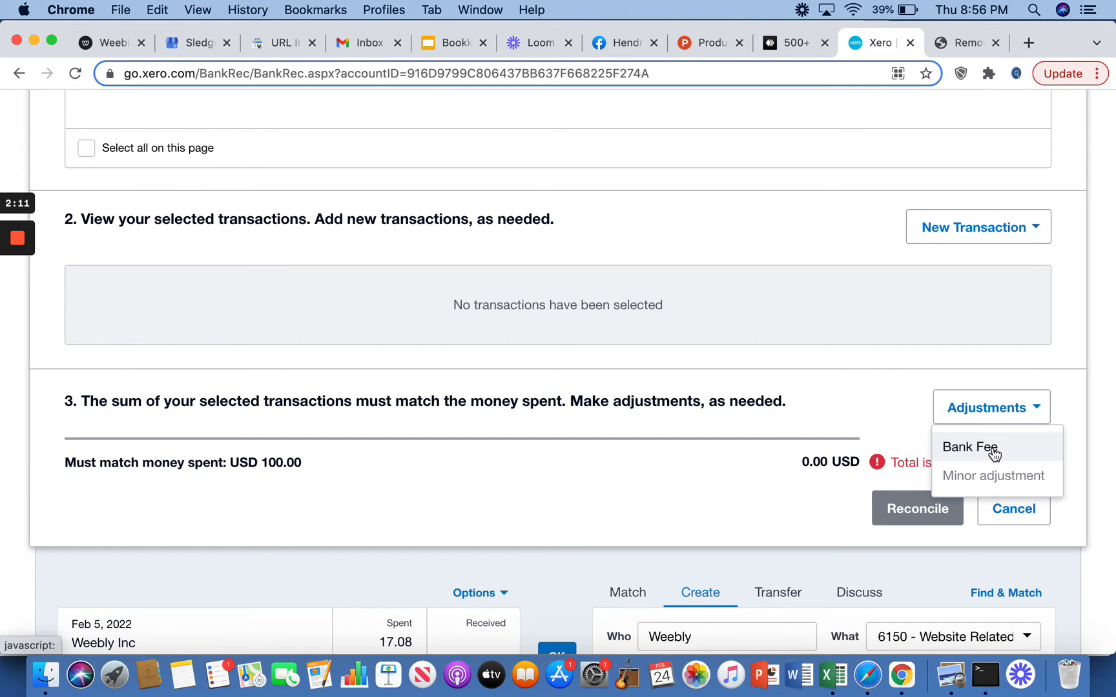
{"action": "left_click", "coordinate": [883, 413]}
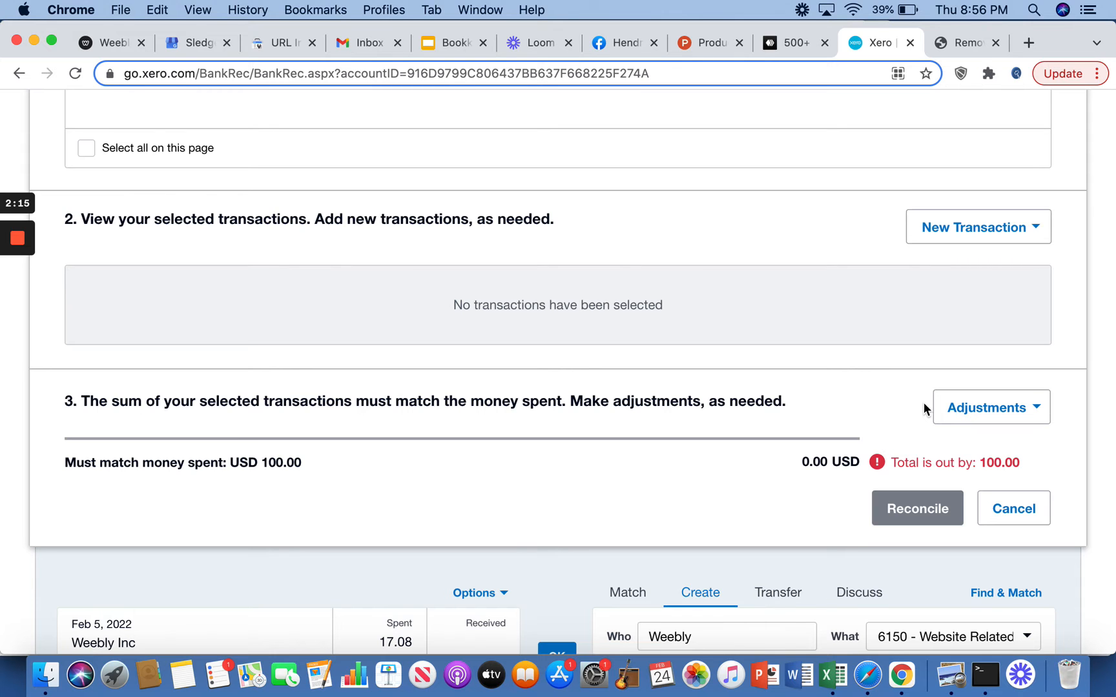
{"action": "left_click", "coordinate": [1009, 508]}
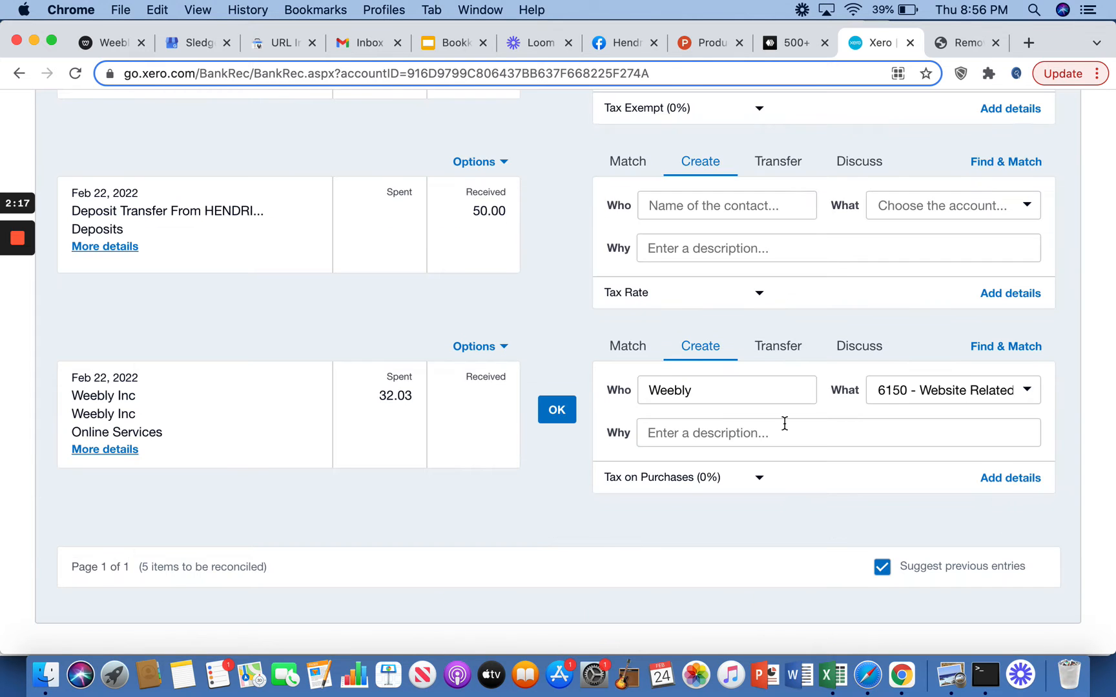
{"action": "scroll", "coordinate": [784, 423], "scroll_direction": "up", "scroll_amount": 3}
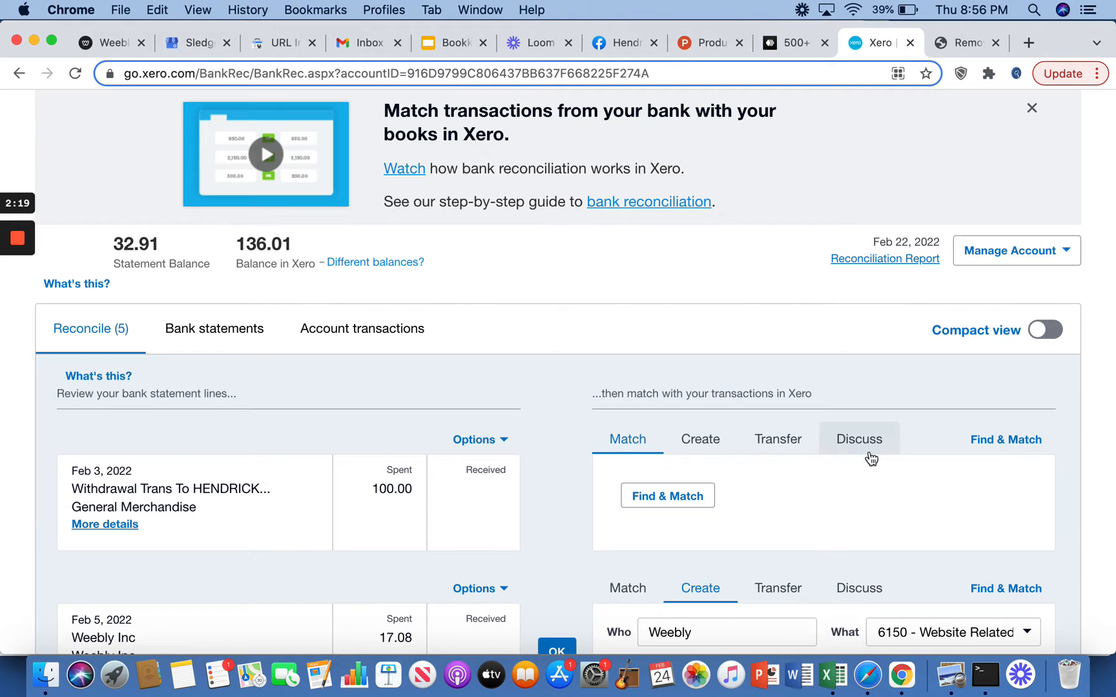
Step: Set the Feb 3 withdrawal up as a transfer to the REWARDS BUSINESS VISA PLATINUM account
{"action": "left_click", "coordinate": [696, 439]}
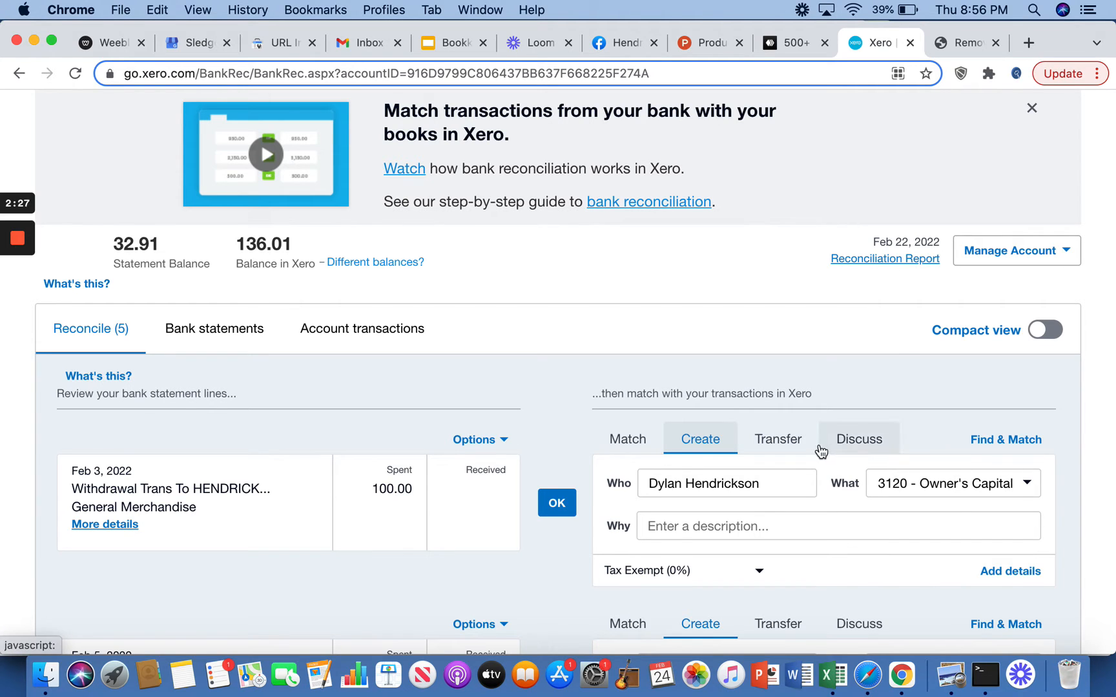
{"action": "left_click", "coordinate": [787, 439]}
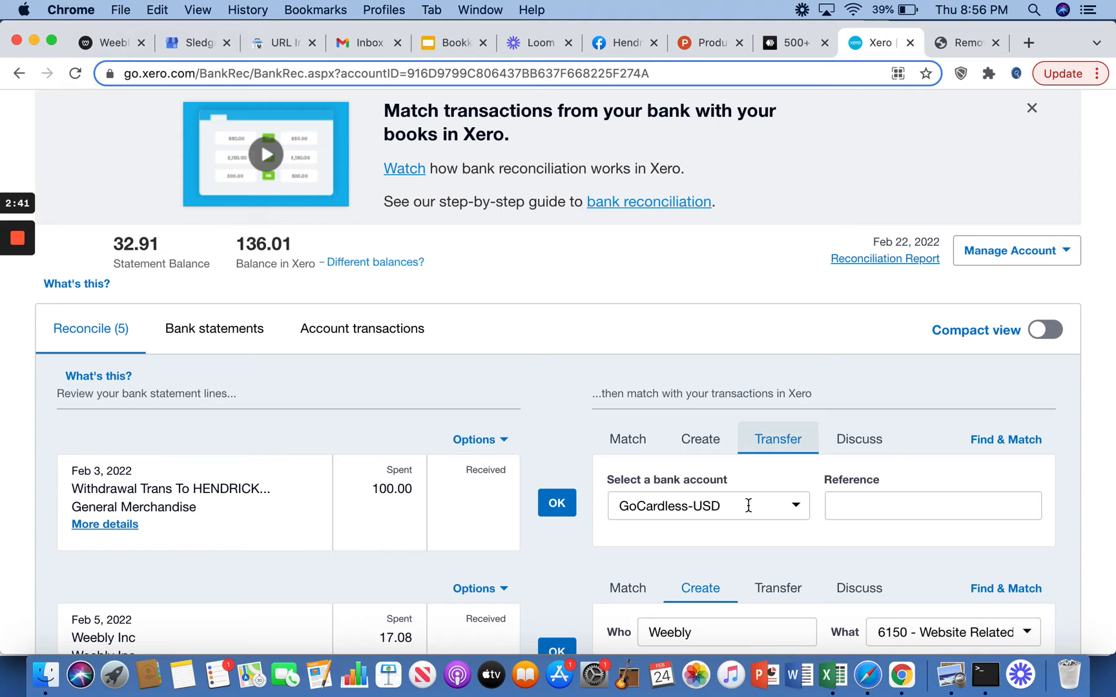
{"action": "left_click", "coordinate": [796, 507]}
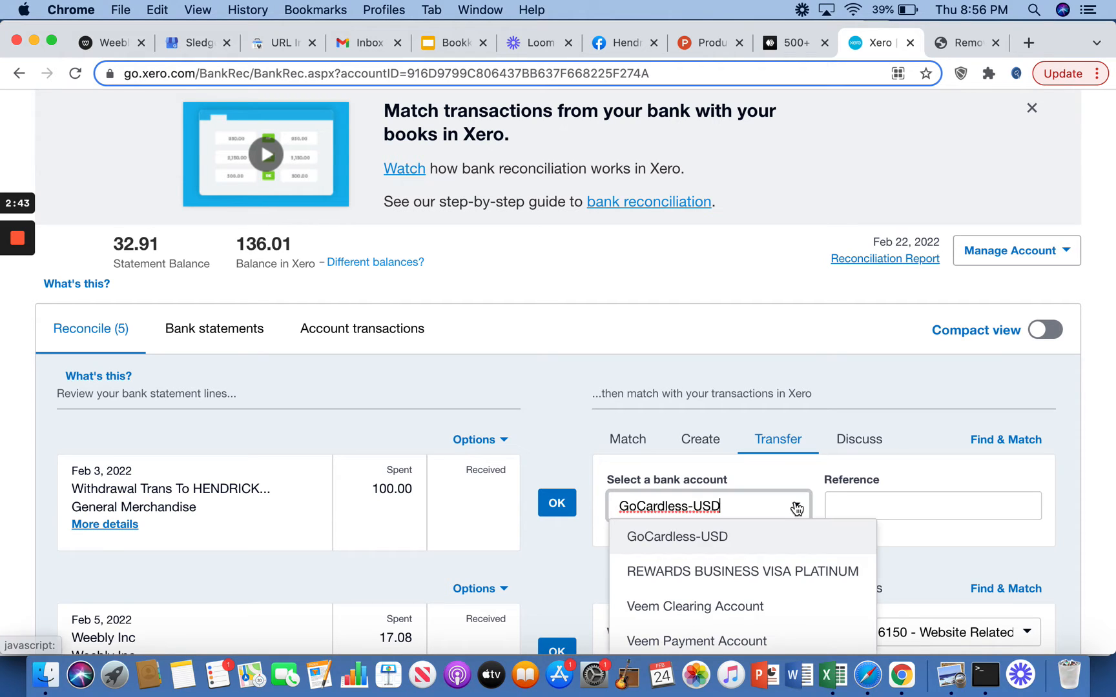
{"action": "left_click", "coordinate": [801, 582]}
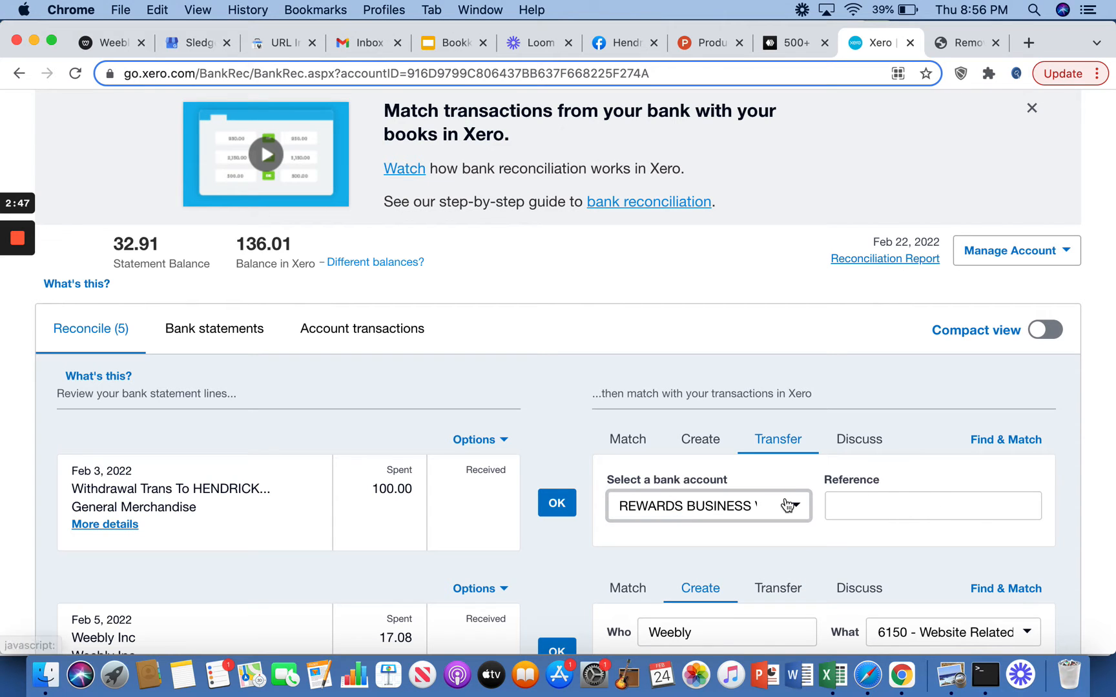
Step: Enter the discussion note "office supplies" for the Feb 3 withdrawal
{"action": "left_click", "coordinate": [862, 443]}
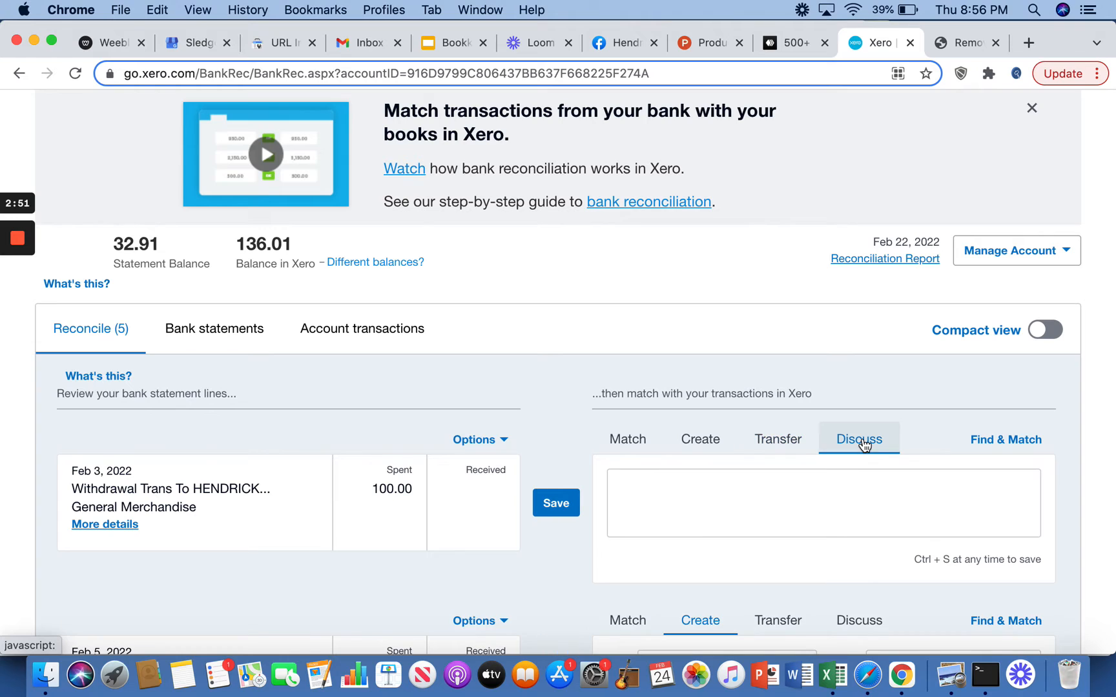
{"action": "left_click", "coordinate": [768, 477]}
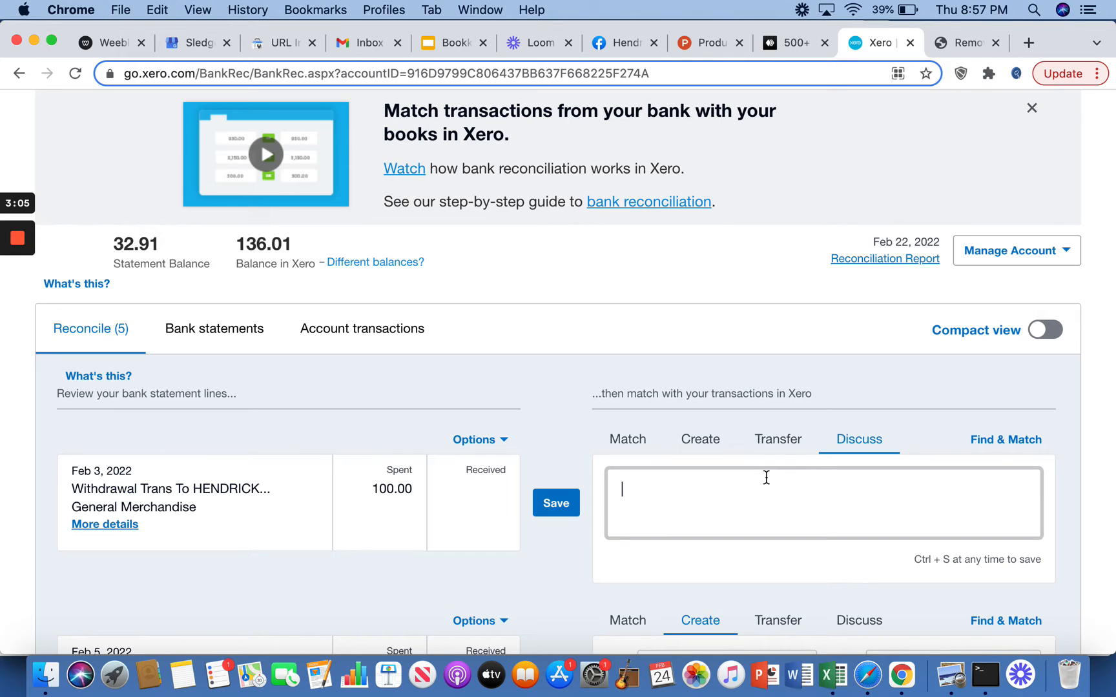
{"action": "type", "text": "office suppliers"}
{"action": "key", "text": "BackSpace"}
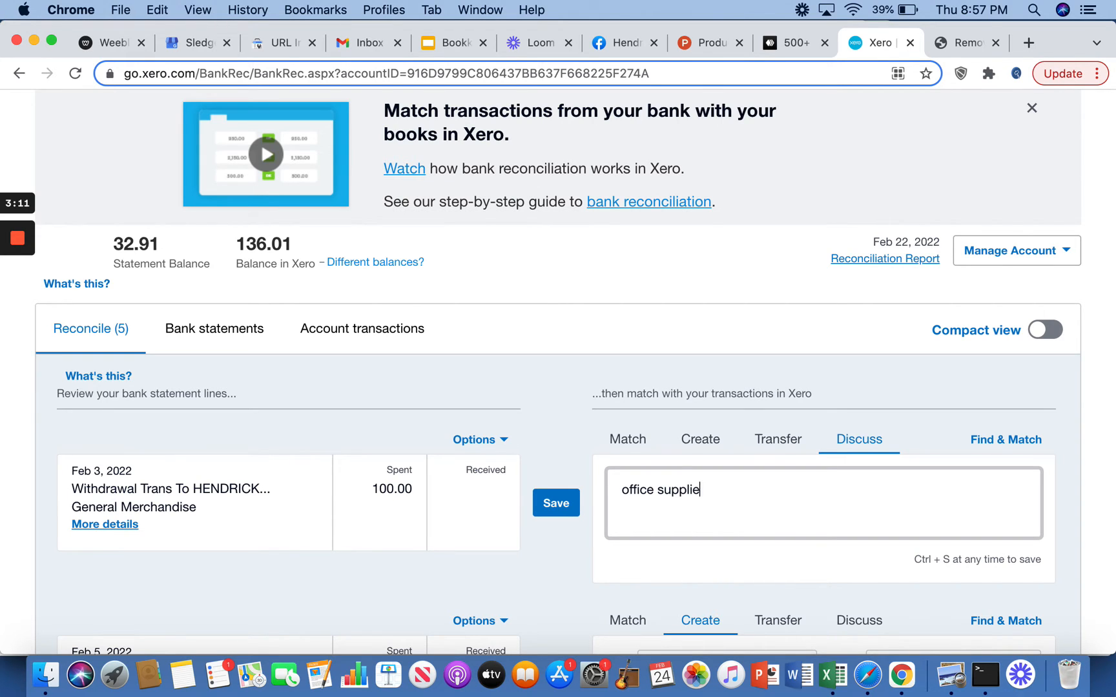
{"action": "type", "text": "s"}
Step: Reconcile the Feb 3 withdrawal as a new transaction coded to 3120 - Owner's Capital: Owner's Draw
{"action": "left_click", "coordinate": [710, 449]}
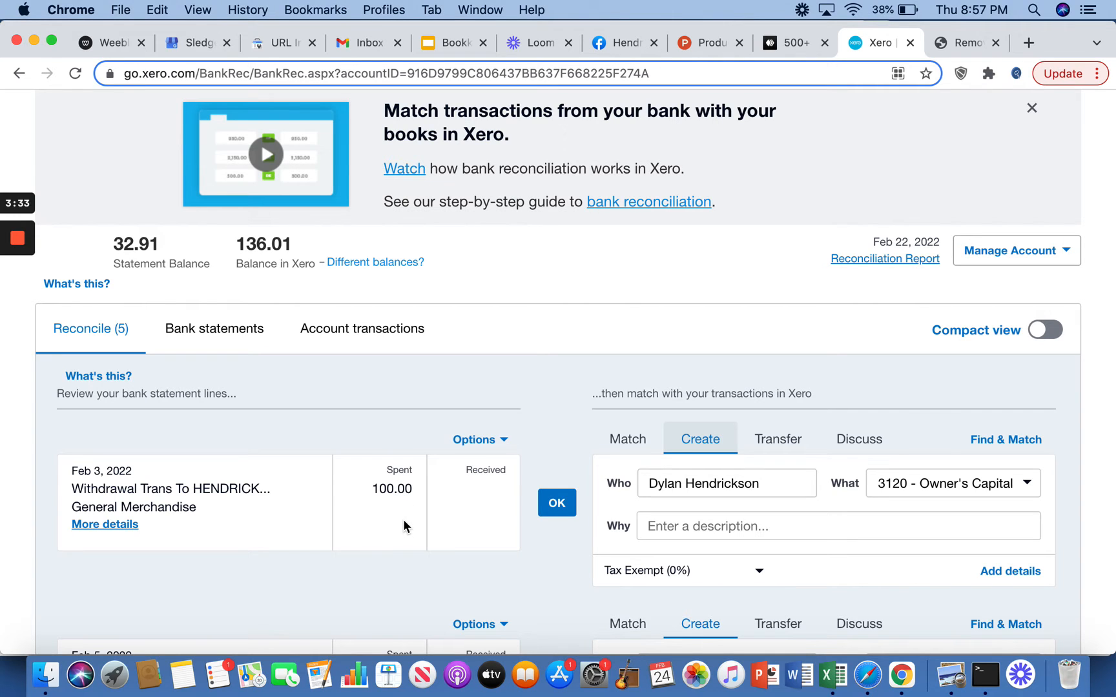
{"action": "left_click", "coordinate": [1027, 484]}
{"action": "scroll", "coordinate": [962, 588], "scroll_direction": "down", "scroll_amount": 10}
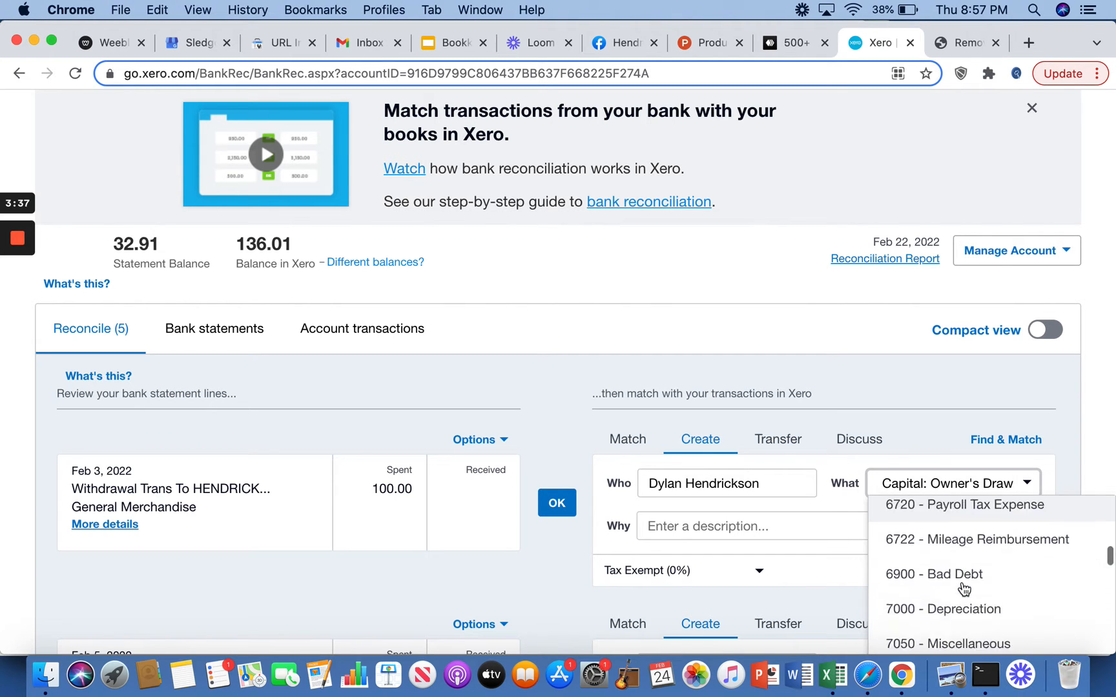
{"action": "scroll", "coordinate": [963, 589], "scroll_direction": "down", "scroll_amount": 15}
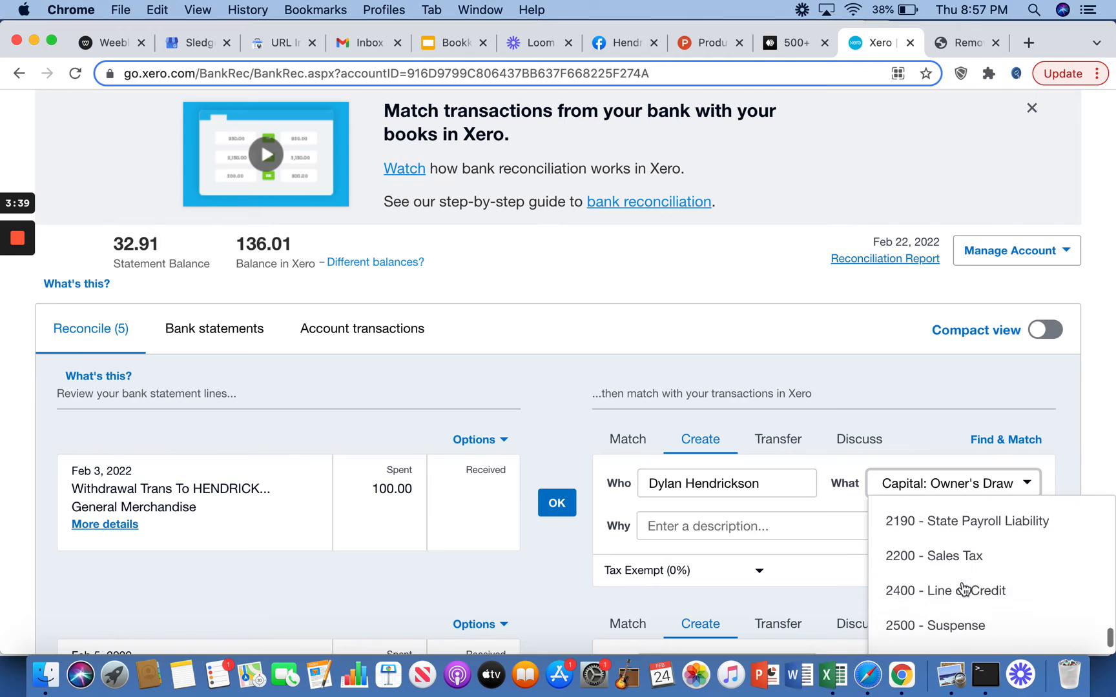
{"action": "scroll", "coordinate": [964, 587], "scroll_direction": "down", "scroll_amount": 3}
{"action": "scroll", "coordinate": [962, 589], "scroll_direction": "up", "scroll_amount": 5}
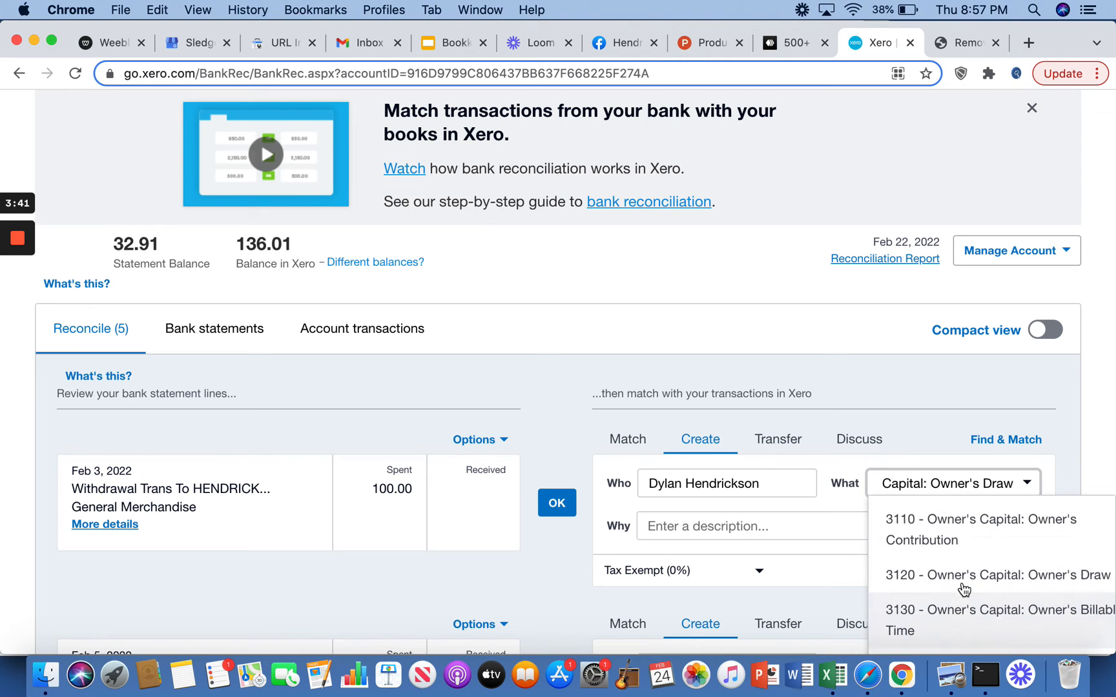
{"action": "left_click", "coordinate": [987, 557]}
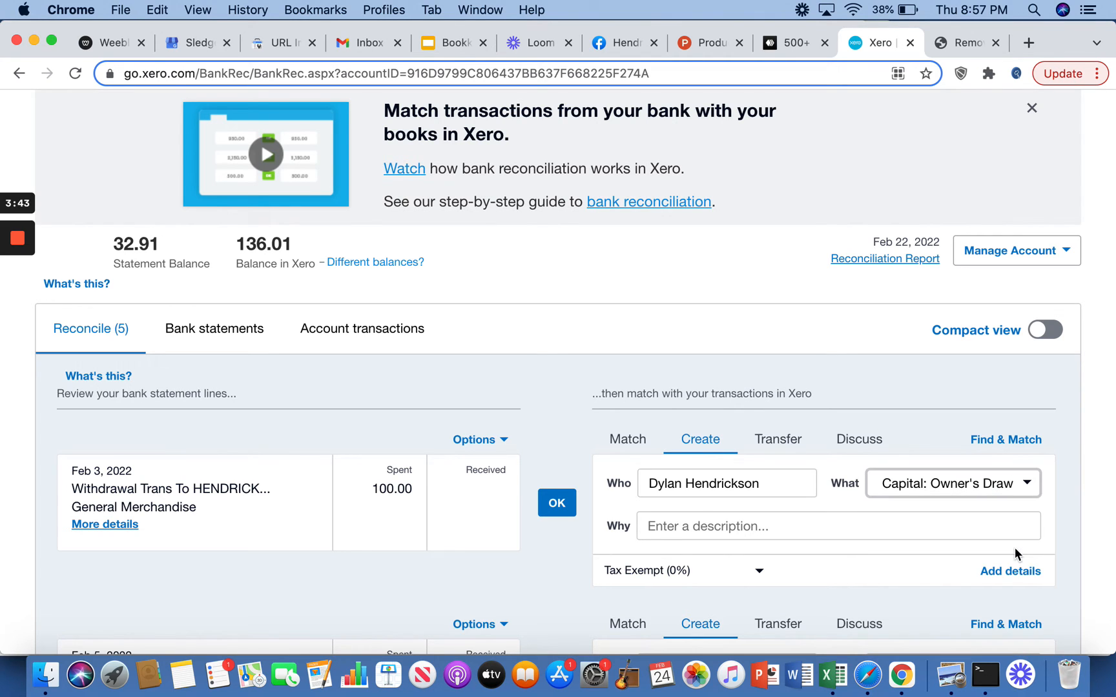
{"action": "scroll", "coordinate": [559, 437], "scroll_direction": "down", "scroll_amount": 3}
{"action": "left_click", "coordinate": [564, 417]}
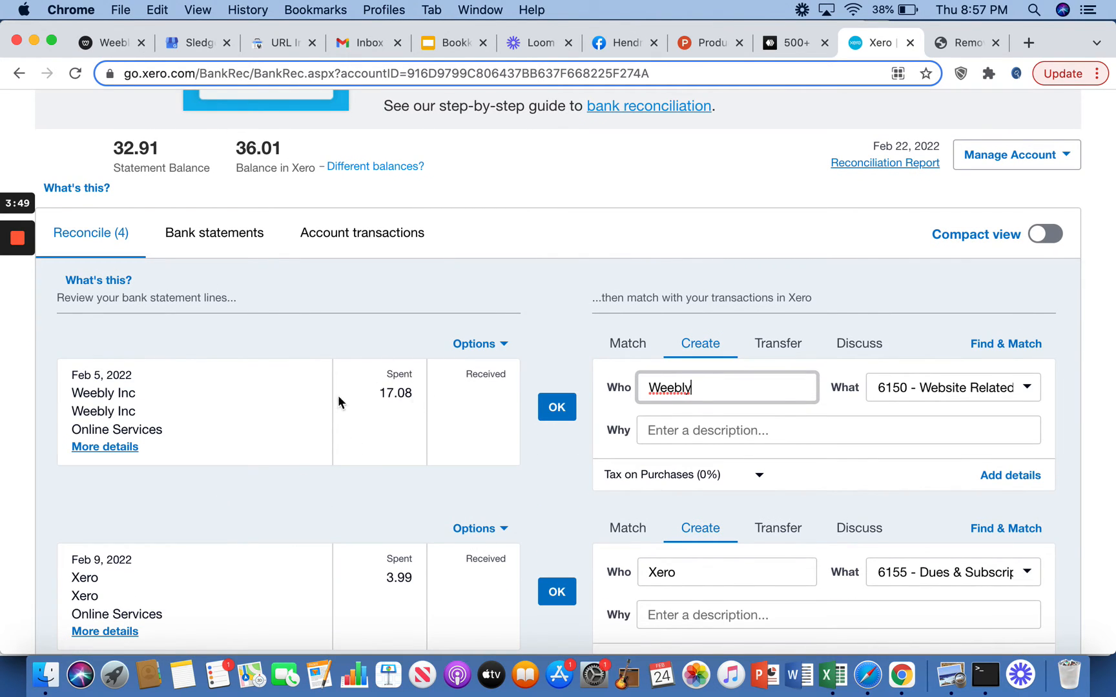
Step: Browse the account list for the Feb 5 Weebly payment, keep 6150 - Website Related Expense, and reconcile the line
{"action": "left_click", "coordinate": [1026, 390]}
{"action": "scroll", "coordinate": [1023, 555], "scroll_direction": "down", "scroll_amount": 3}
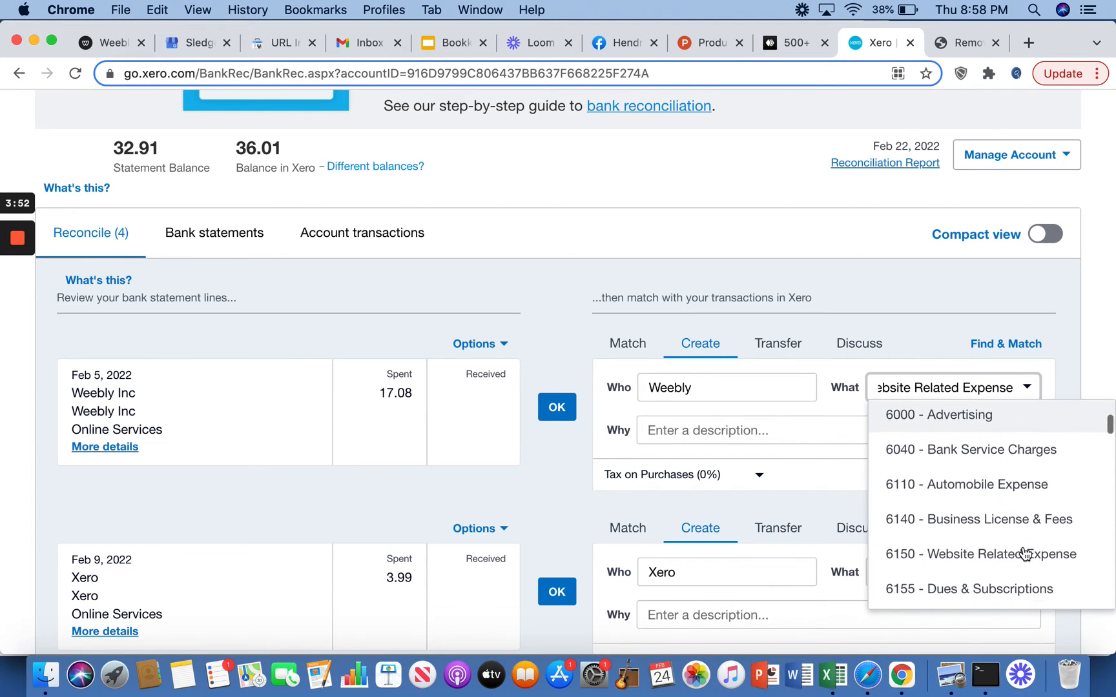
{"action": "scroll", "coordinate": [1025, 554], "scroll_direction": "down", "scroll_amount": 8}
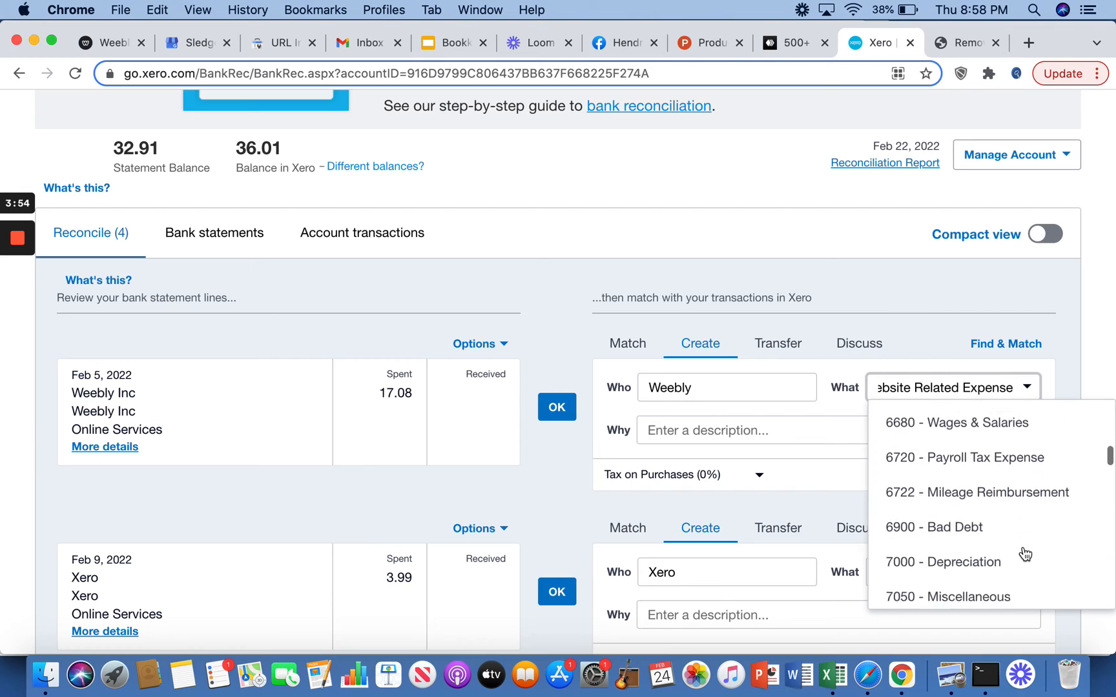
{"action": "scroll", "coordinate": [1024, 554], "scroll_direction": "down", "scroll_amount": 4}
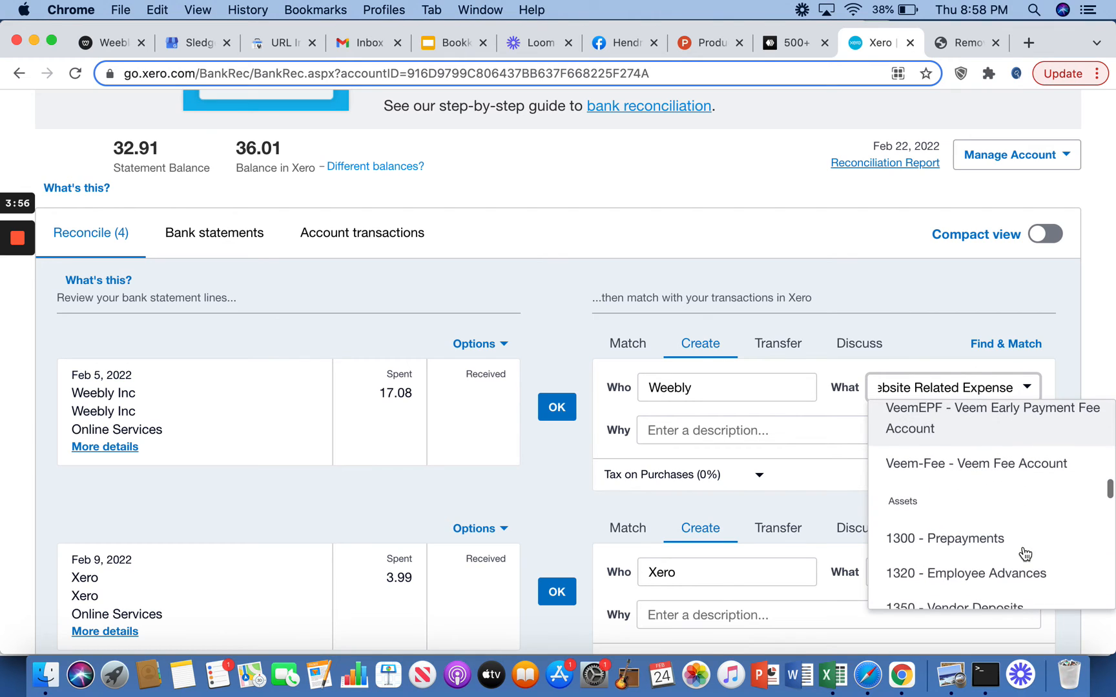
{"action": "scroll", "coordinate": [1025, 554], "scroll_direction": "up", "scroll_amount": 8}
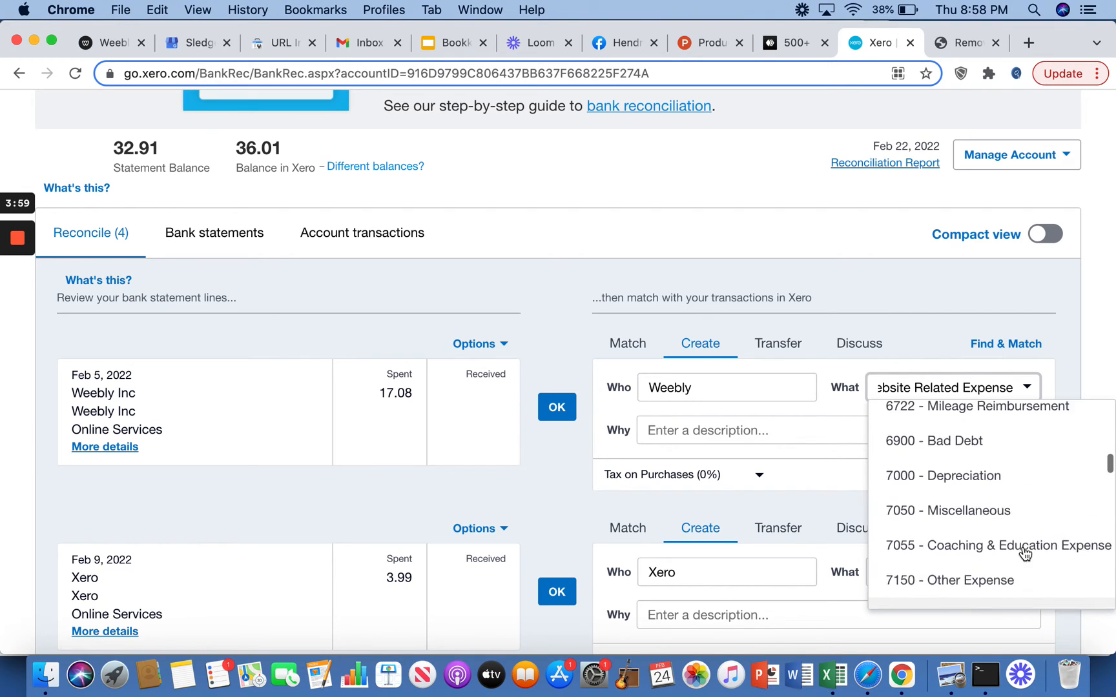
{"action": "scroll", "coordinate": [1025, 554], "scroll_direction": "up", "scroll_amount": 5}
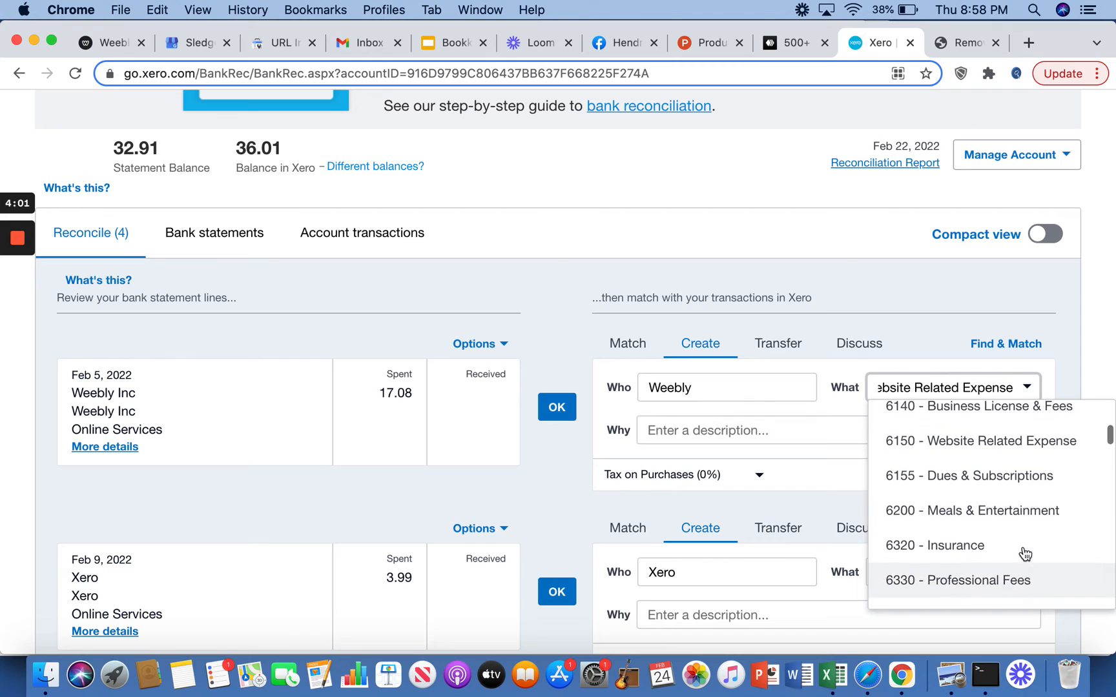
{"action": "left_click", "coordinate": [1058, 507]}
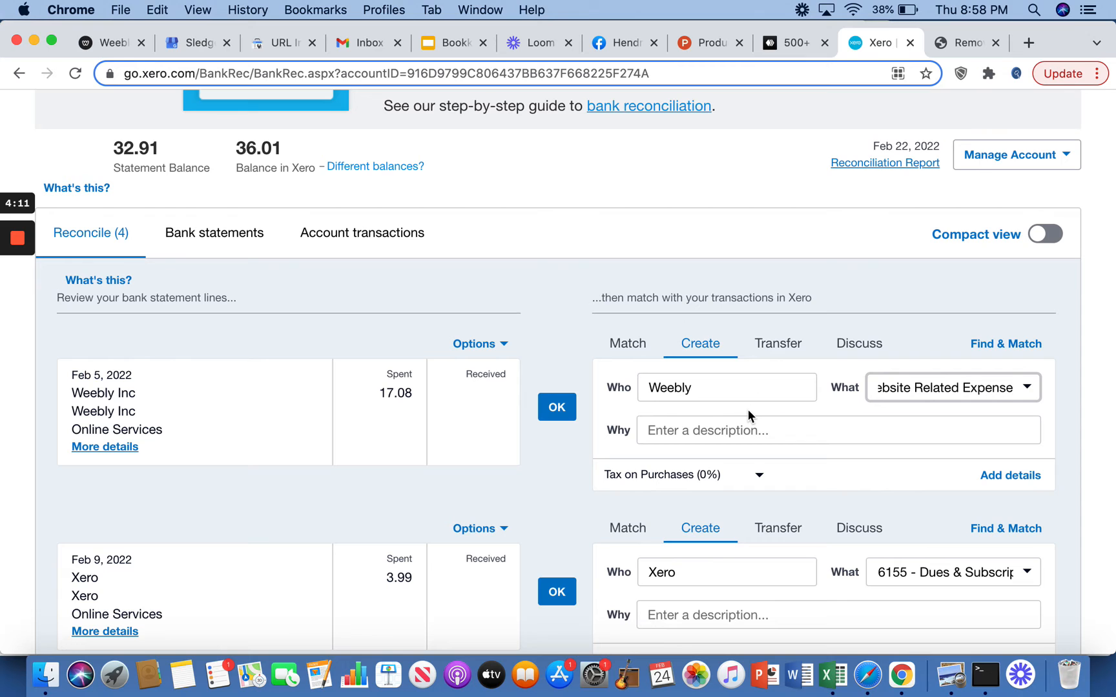
{"action": "left_click", "coordinate": [556, 413]}
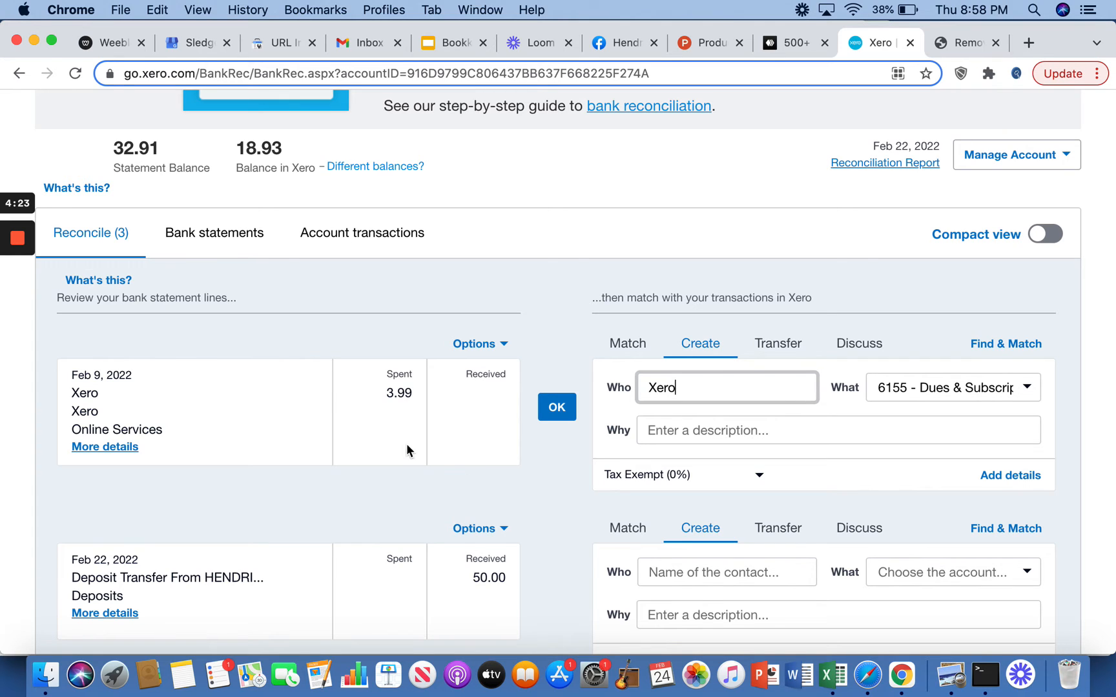
Step: Describe the Feb 9 Xero payment as "Money paid for Xero subscriptions" and reconcile it to 6155 - Dues & Subscriptions
{"action": "left_click_drag", "start_coordinate": [387, 394], "coordinate": [408, 394]}
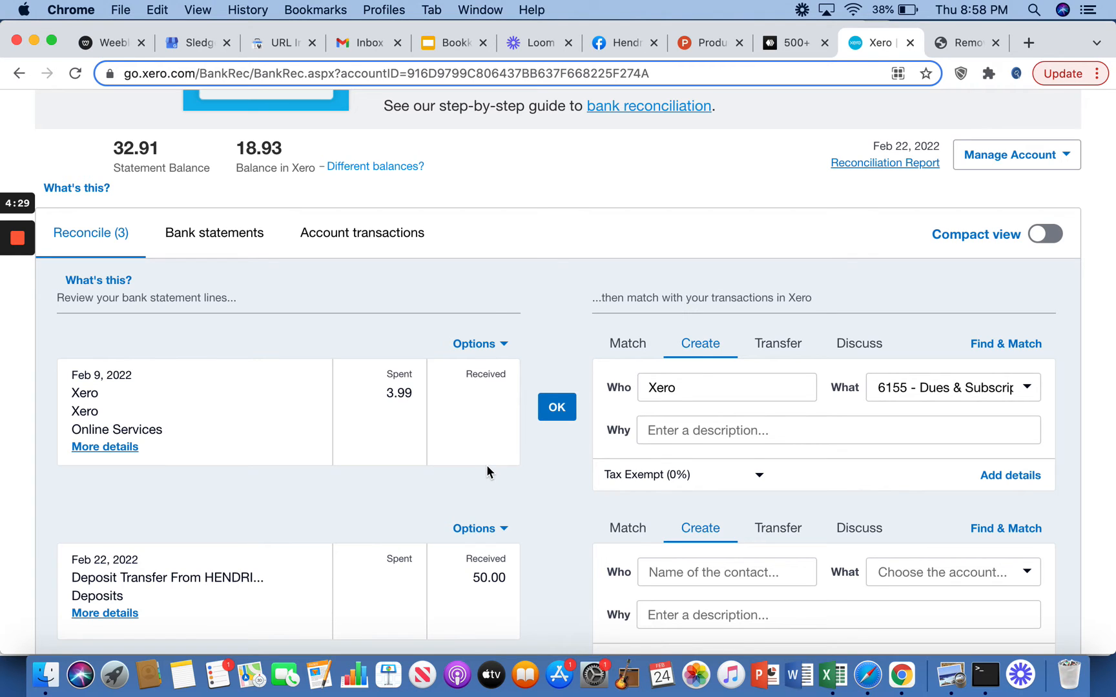
{"action": "left_click", "coordinate": [717, 400]}
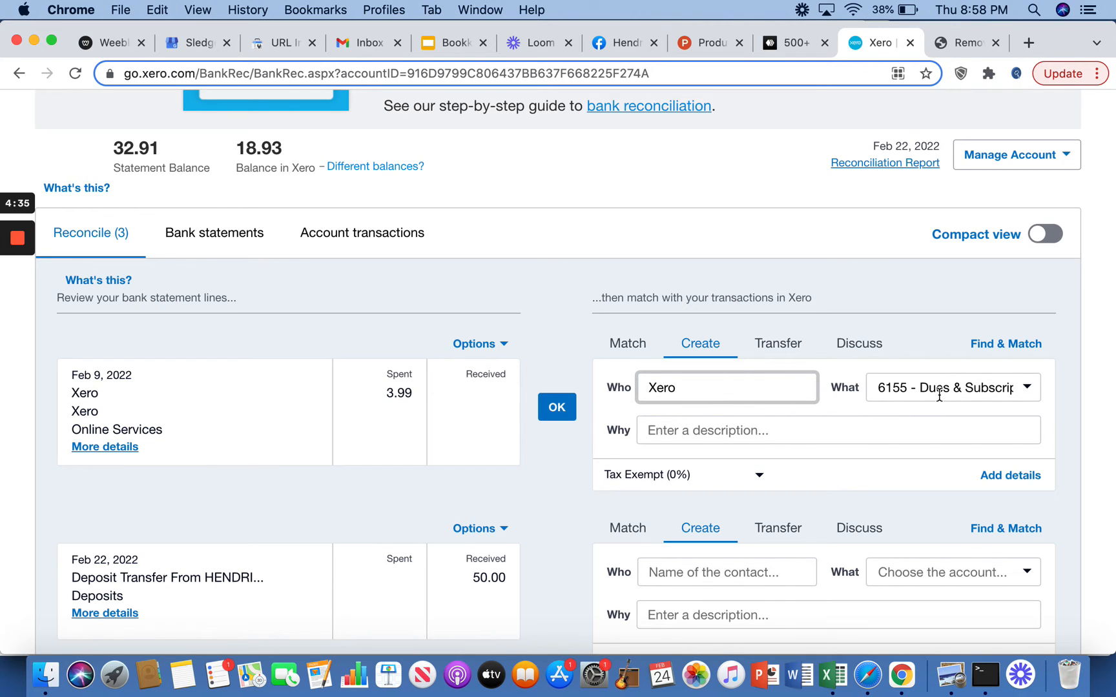
{"action": "left_click", "coordinate": [753, 433]}
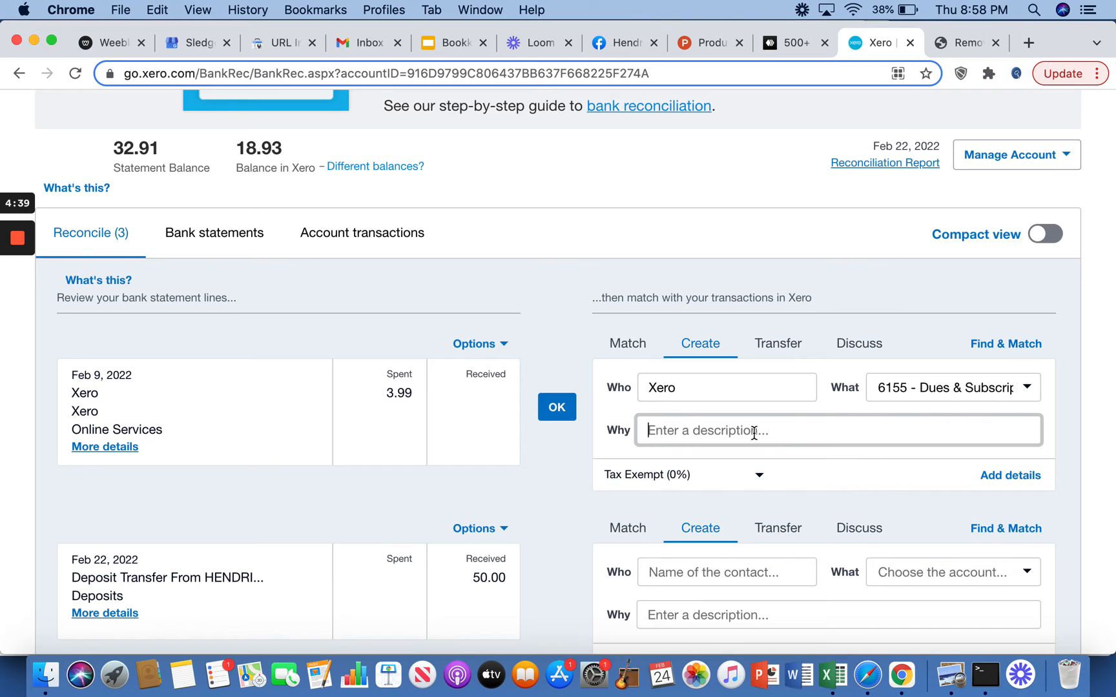
{"action": "type", "text": "Money pa"}
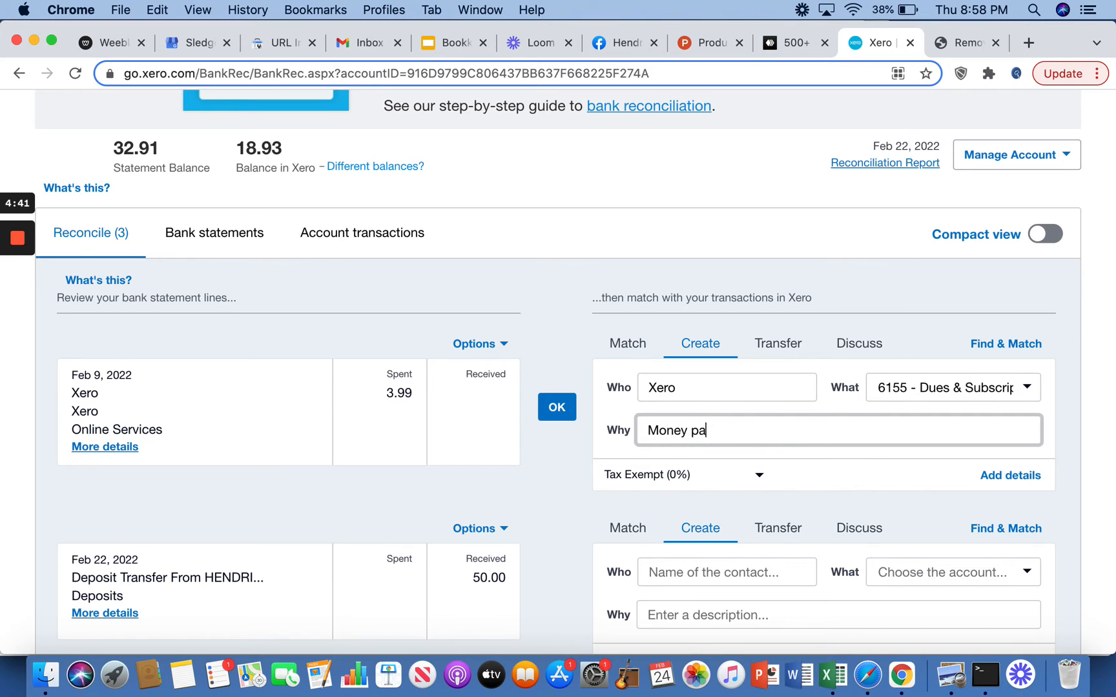
{"action": "type", "text": "id for Xero subs"}
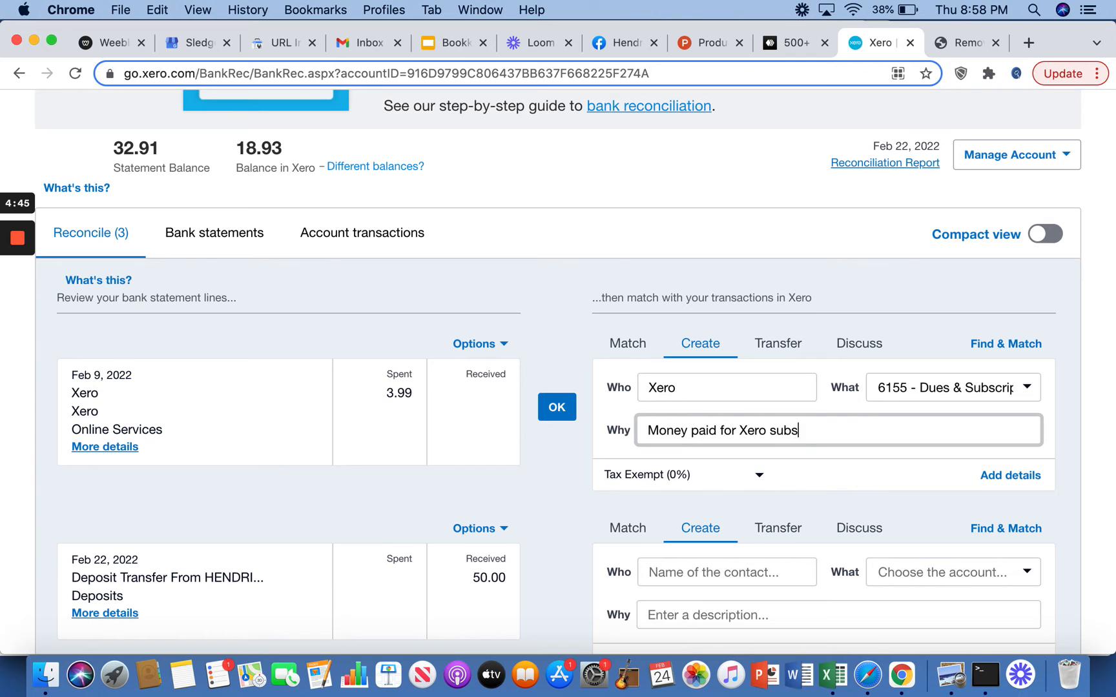
{"action": "type", "text": "criptions"}
{"action": "left_click", "coordinate": [556, 408]}
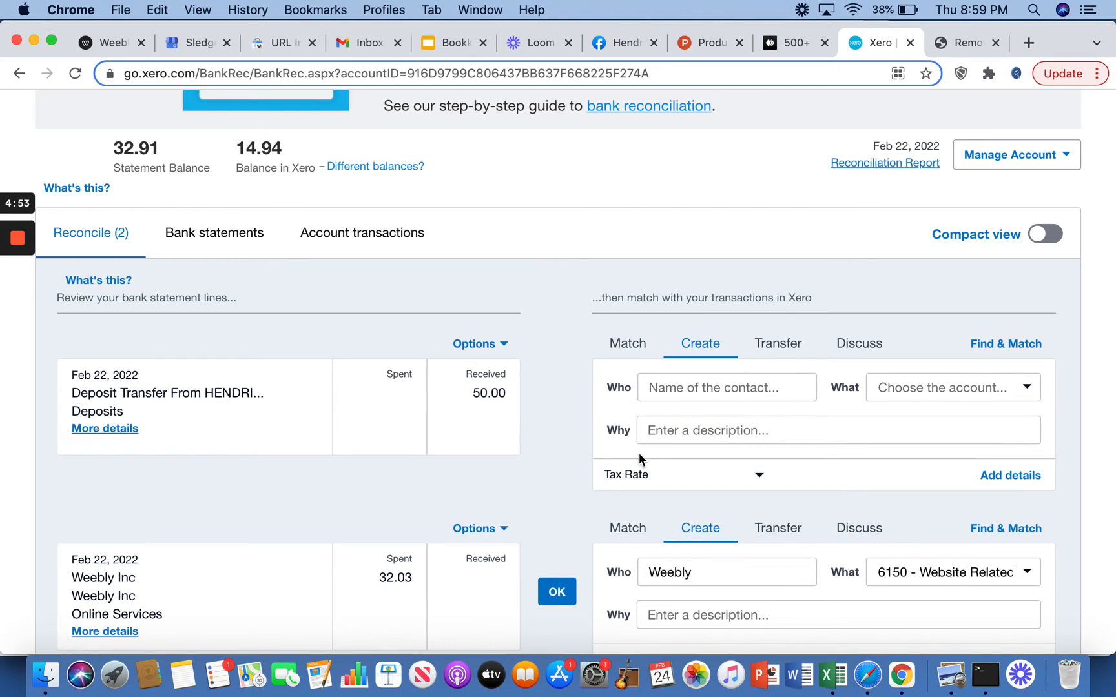
Step: Enter the owner's name as contact for the Feb 22 deposit and reconcile it to 3110 - Owner's Capital: Owner's Contribution
{"action": "type", "text": "Dyl"}
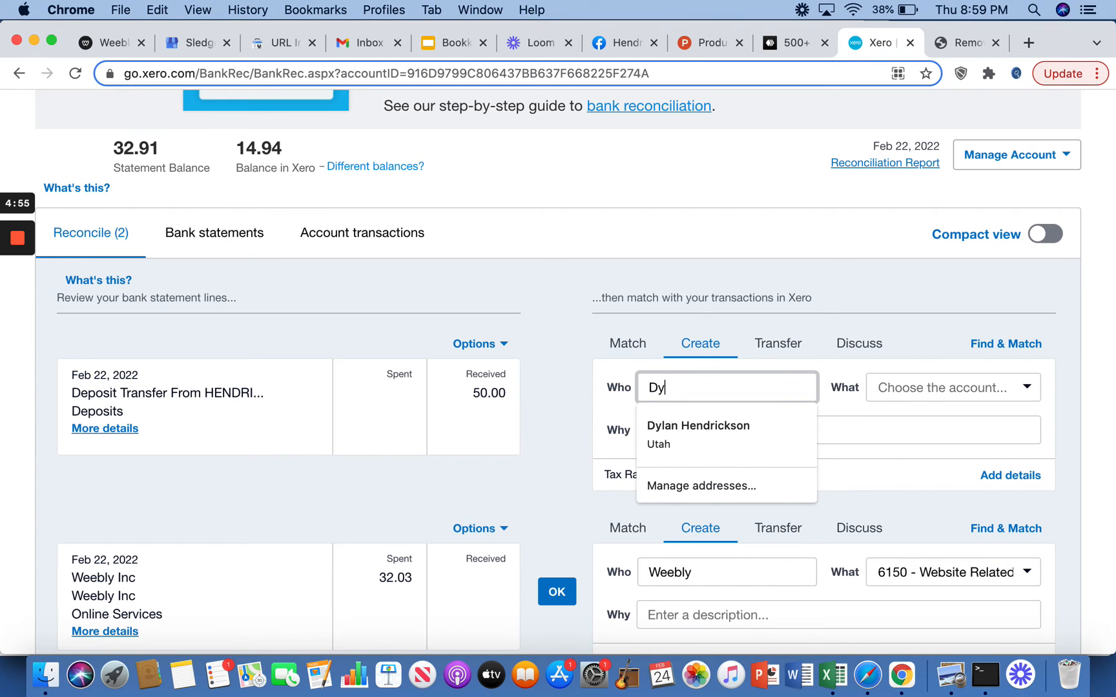
{"action": "left_click", "coordinate": [711, 429]}
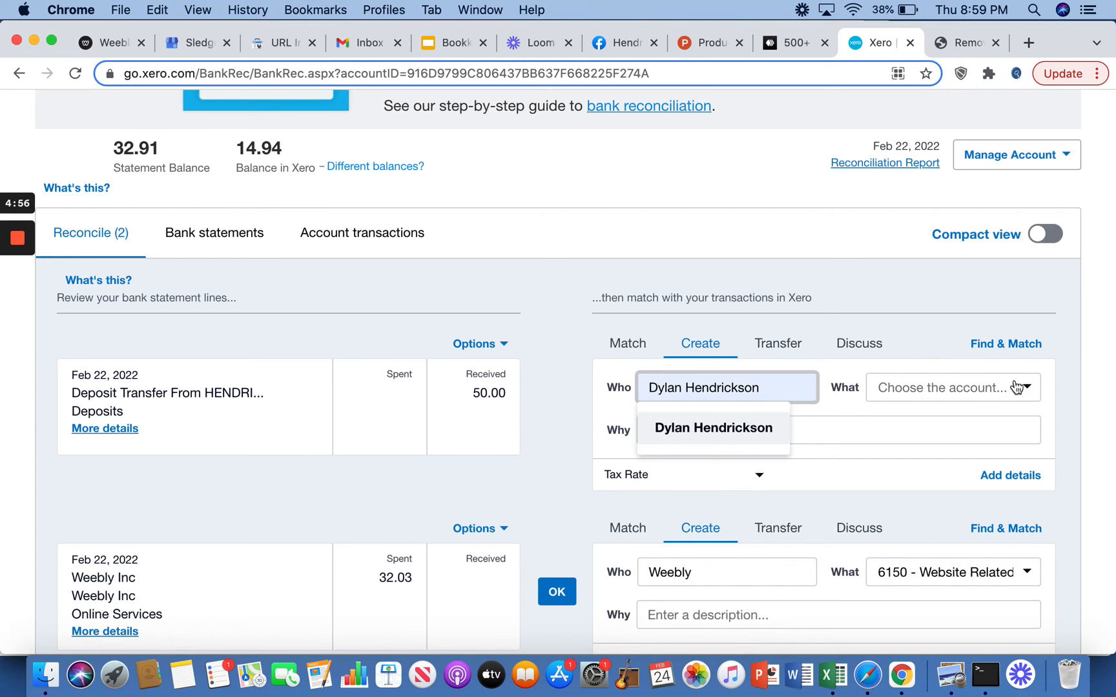
{"action": "left_click", "coordinate": [741, 434]}
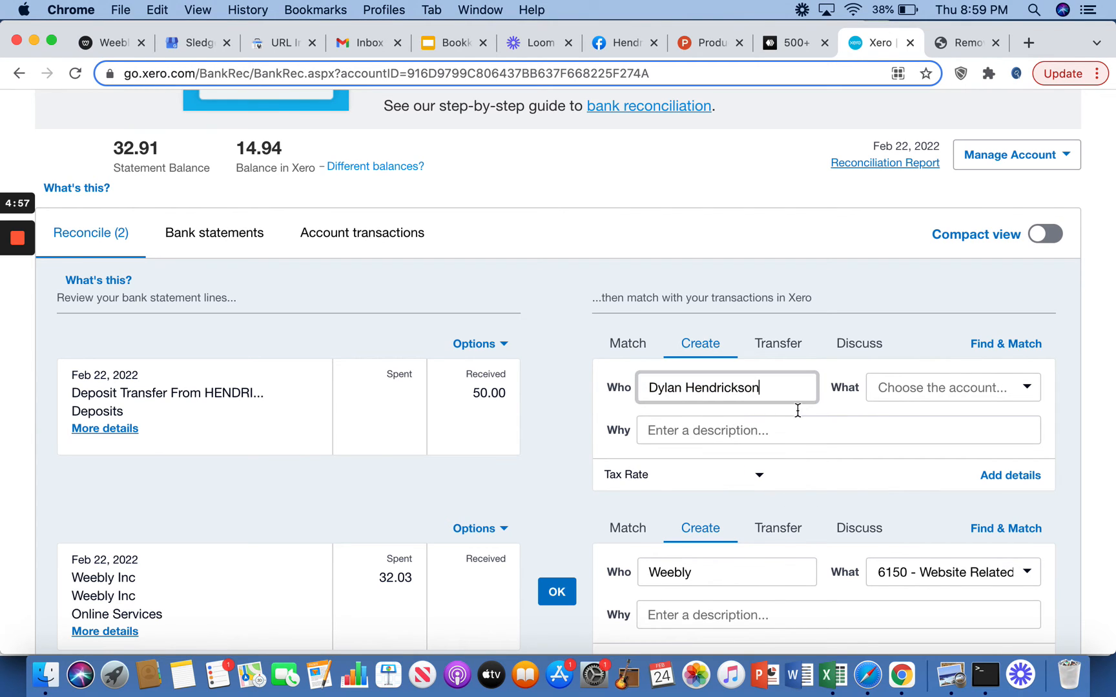
{"action": "left_click", "coordinate": [1026, 387]}
{"action": "scroll", "coordinate": [958, 588], "scroll_direction": "down", "scroll_amount": 15}
{"action": "scroll", "coordinate": [969, 589], "scroll_direction": "up", "scroll_amount": 10}
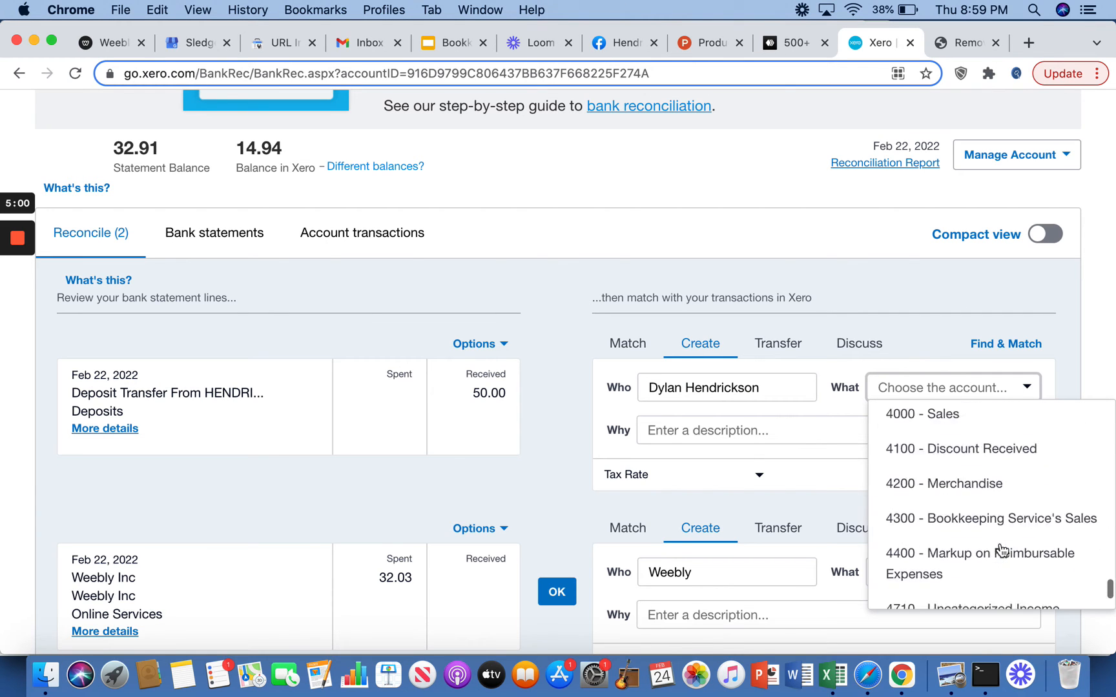
{"action": "scroll", "coordinate": [975, 509], "scroll_direction": "up", "scroll_amount": 2}
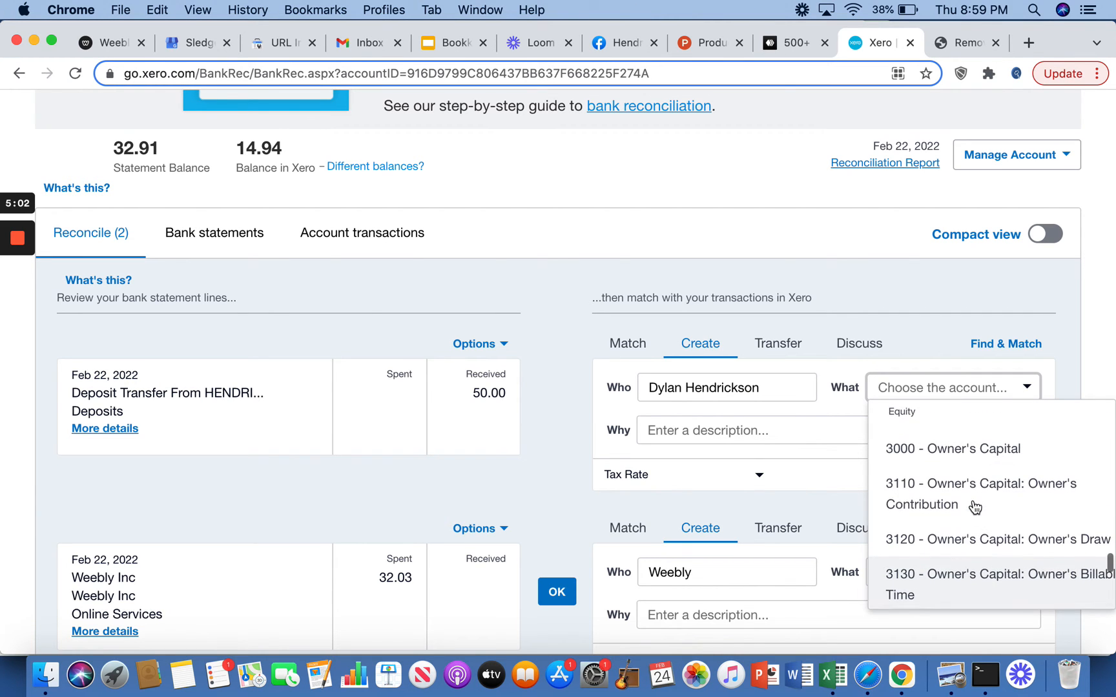
{"action": "left_click", "coordinate": [987, 497]}
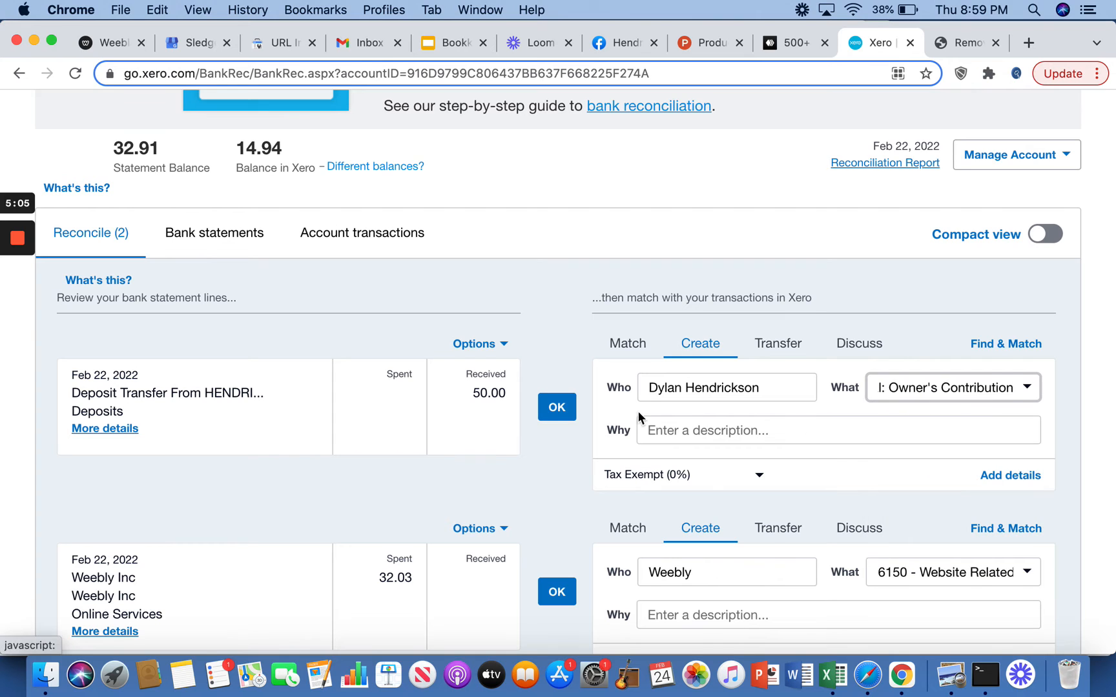
{"action": "left_click", "coordinate": [569, 411]}
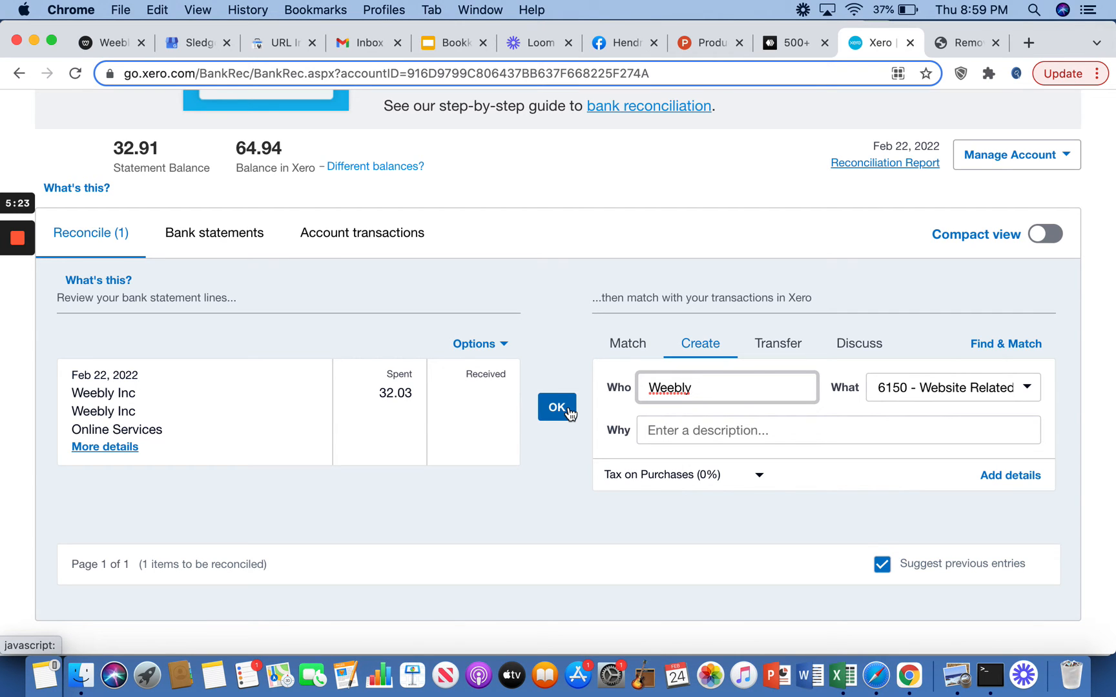
Step: Reconcile the Feb 22 Weebly payment with its suggested website expense coding, and return to the dashboard
{"action": "left_click", "coordinate": [557, 407]}
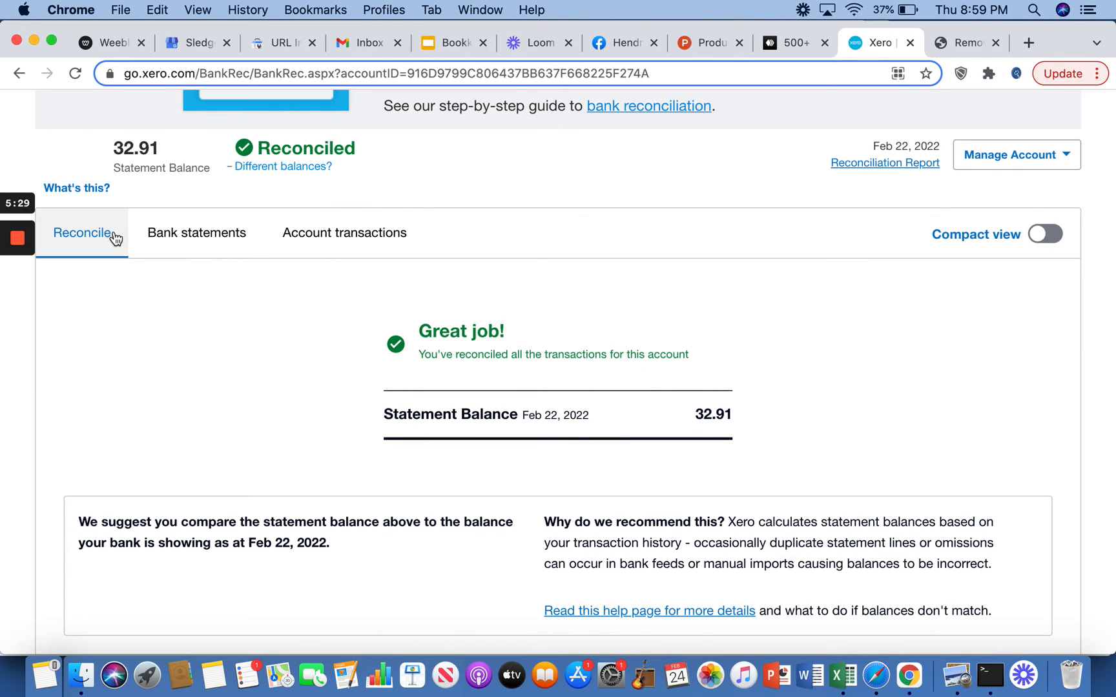
{"action": "scroll", "coordinate": [112, 236], "scroll_direction": "up", "scroll_amount": 4}
{"action": "left_click", "coordinate": [215, 117]}
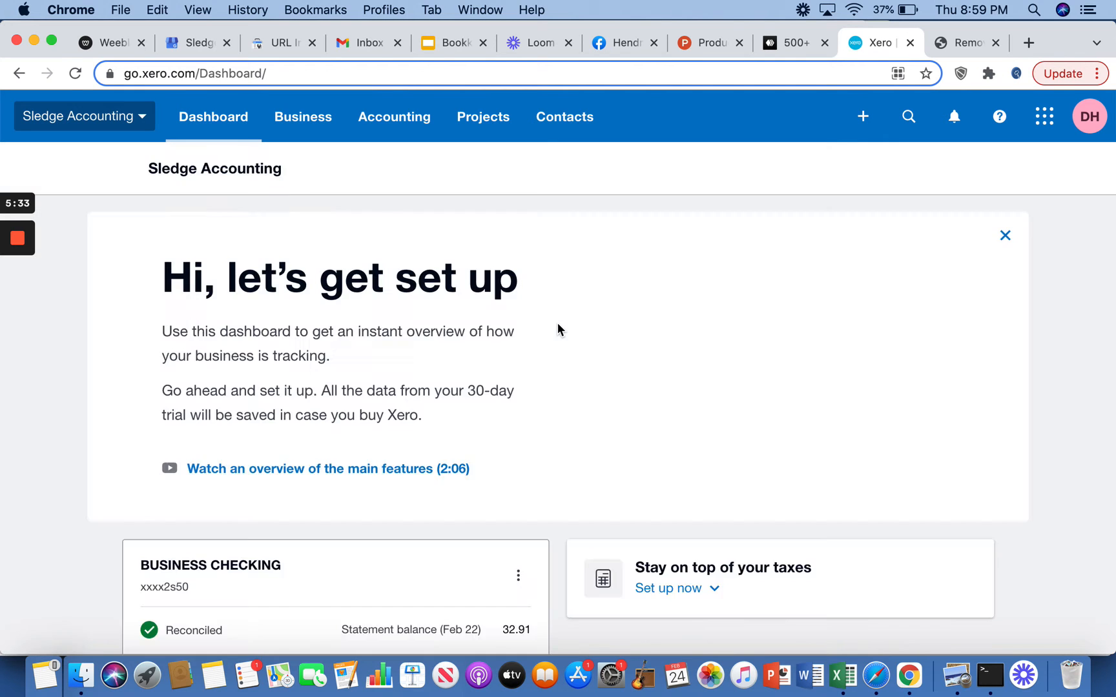
Step: Open the items awaiting reconciliation for the REWARDS BUSINESS VISA PLATINUM account
{"action": "scroll", "coordinate": [558, 327], "scroll_direction": "down", "scroll_amount": 3}
{"action": "scroll", "coordinate": [489, 494], "scroll_direction": "down", "scroll_amount": 3}
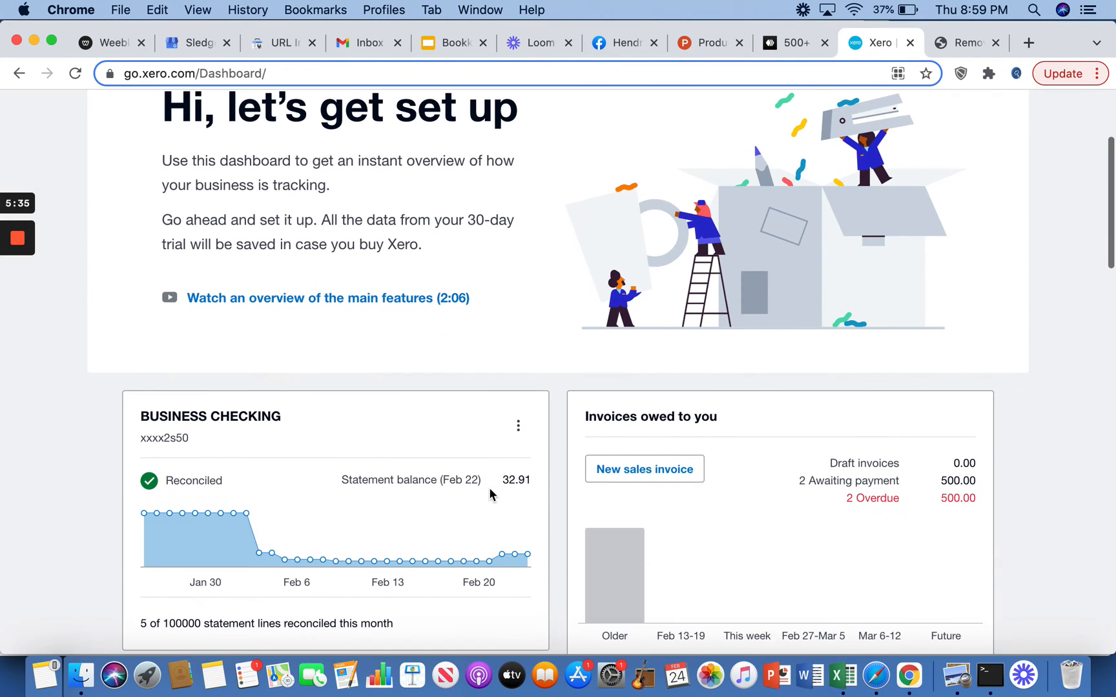
{"action": "scroll", "coordinate": [458, 498], "scroll_direction": "down", "scroll_amount": 3}
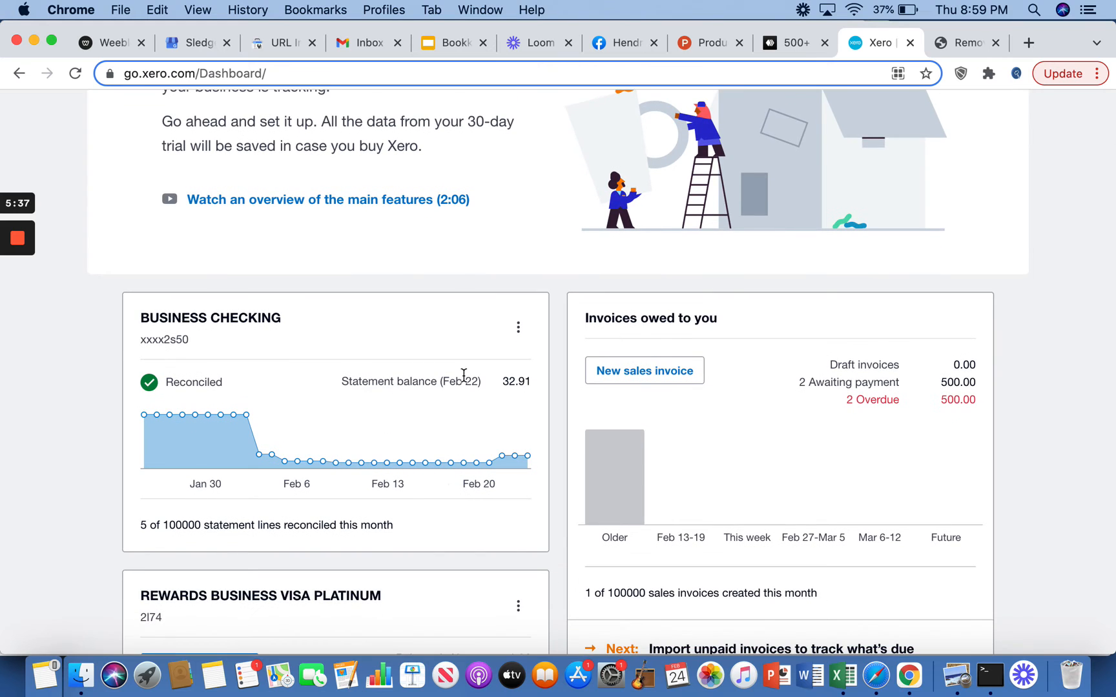
{"action": "scroll", "coordinate": [419, 412], "scroll_direction": "down", "scroll_amount": 5}
{"action": "scroll", "coordinate": [381, 579], "scroll_direction": "down", "scroll_amount": 2}
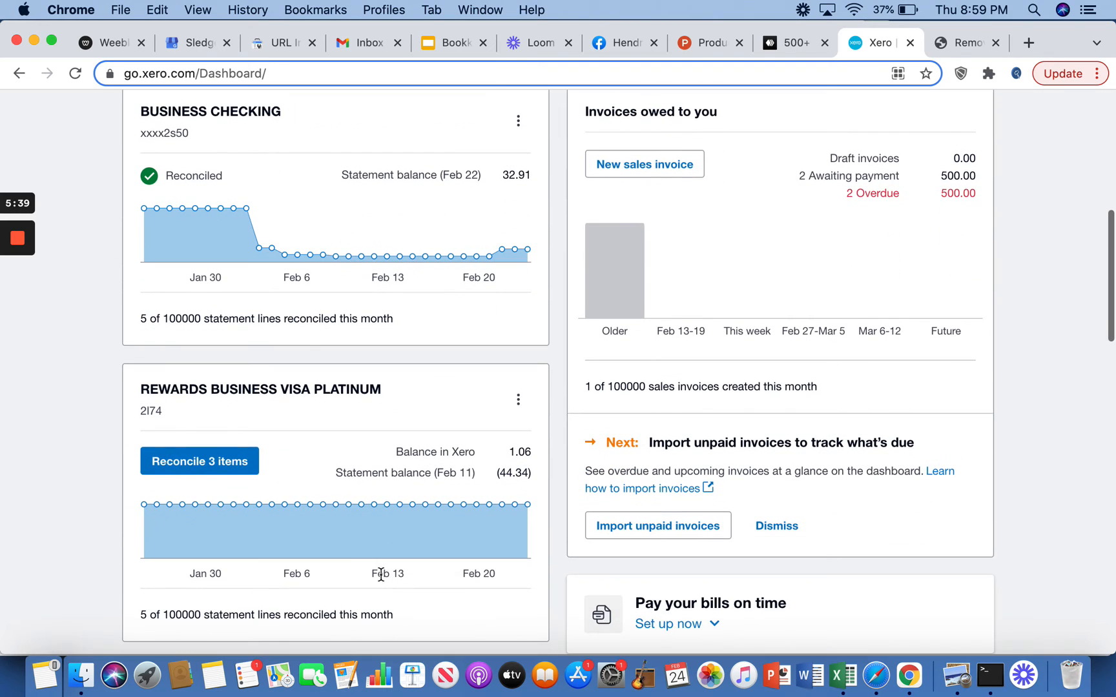
{"action": "left_click", "coordinate": [192, 476]}
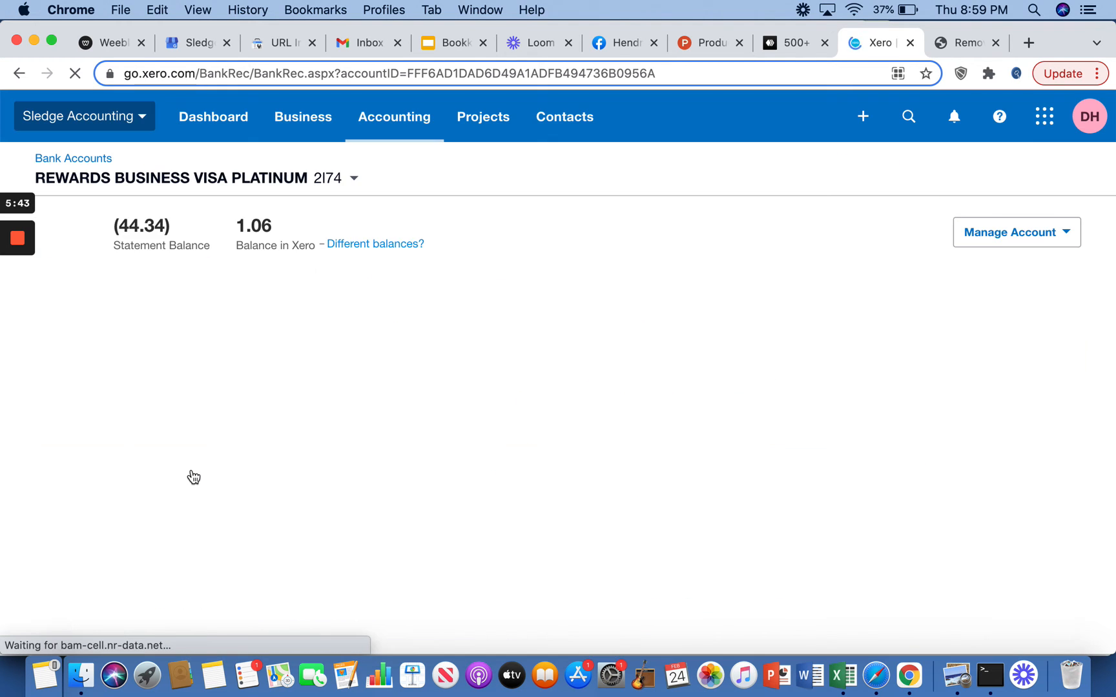
Step: Reconcile the Feb 1 Google Play payment with contact Google and account 6155 - Dues & Subscriptions
{"action": "scroll", "coordinate": [476, 444], "scroll_direction": "down", "scroll_amount": 5}
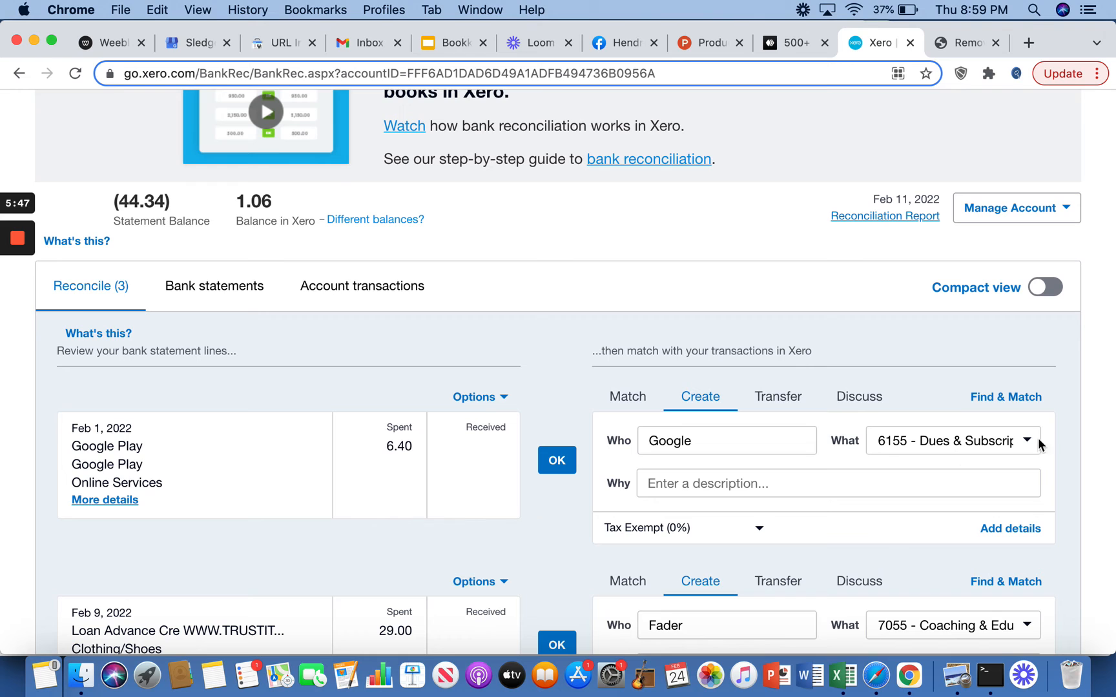
{"action": "left_click", "coordinate": [556, 461]}
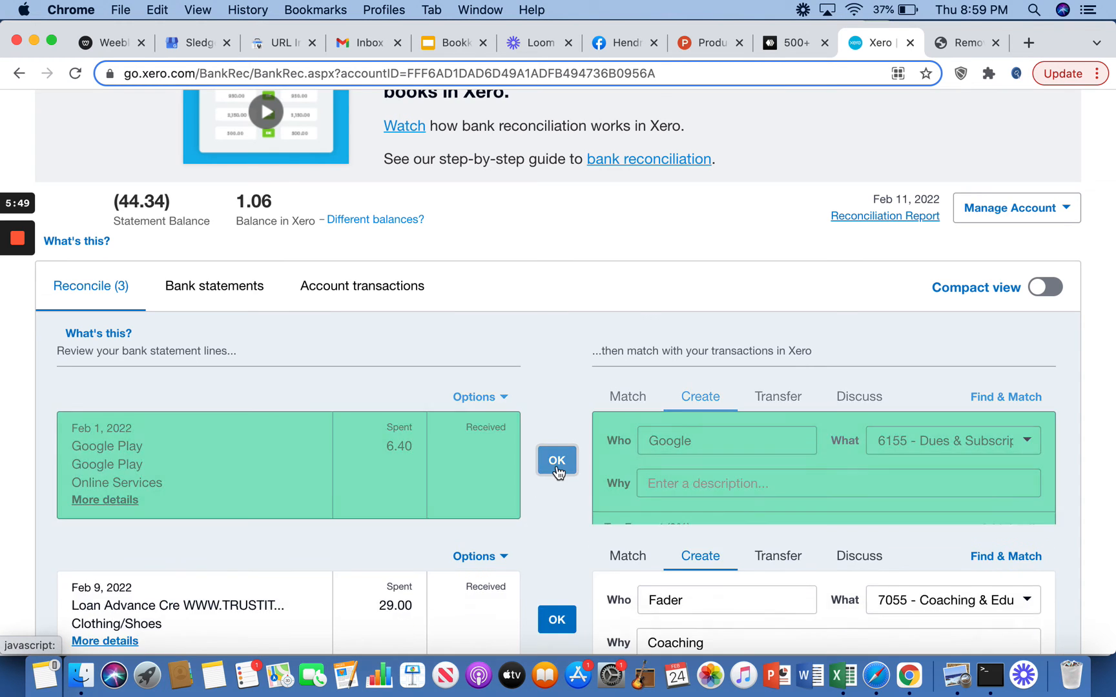
{"action": "scroll", "coordinate": [553, 470], "scroll_direction": "down", "scroll_amount": 2}
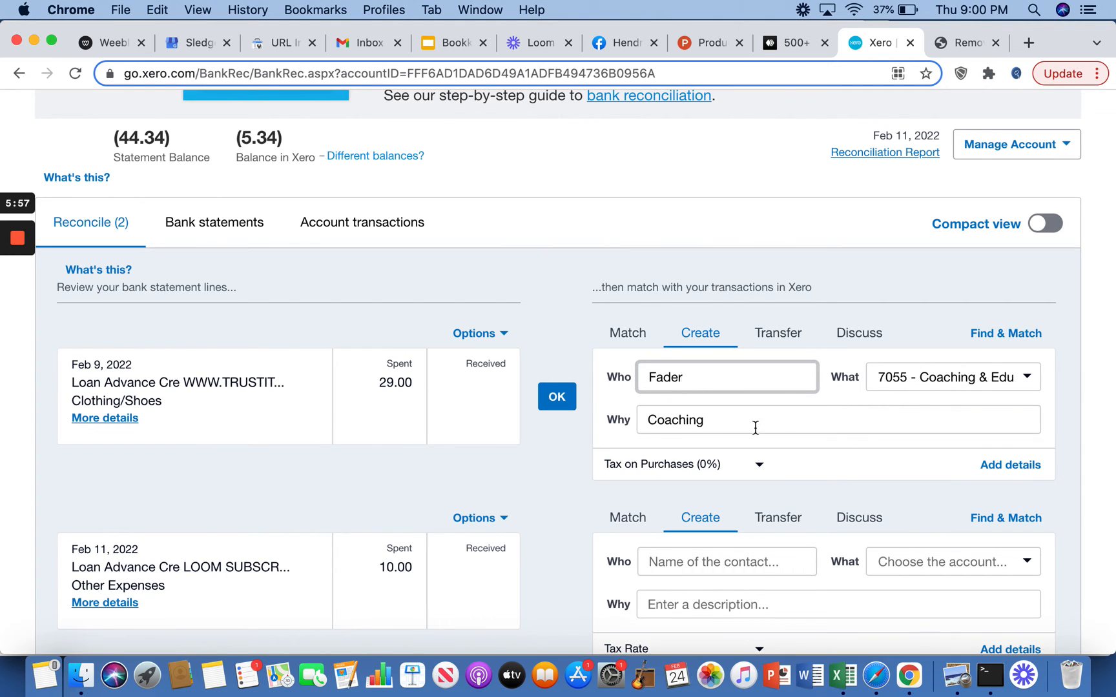
Step: Keep 7055 - Coaching & Education Expense as the account for the Feb 9 payment and reconcile it with its suggested contact and description
{"action": "left_click", "coordinate": [1028, 384]}
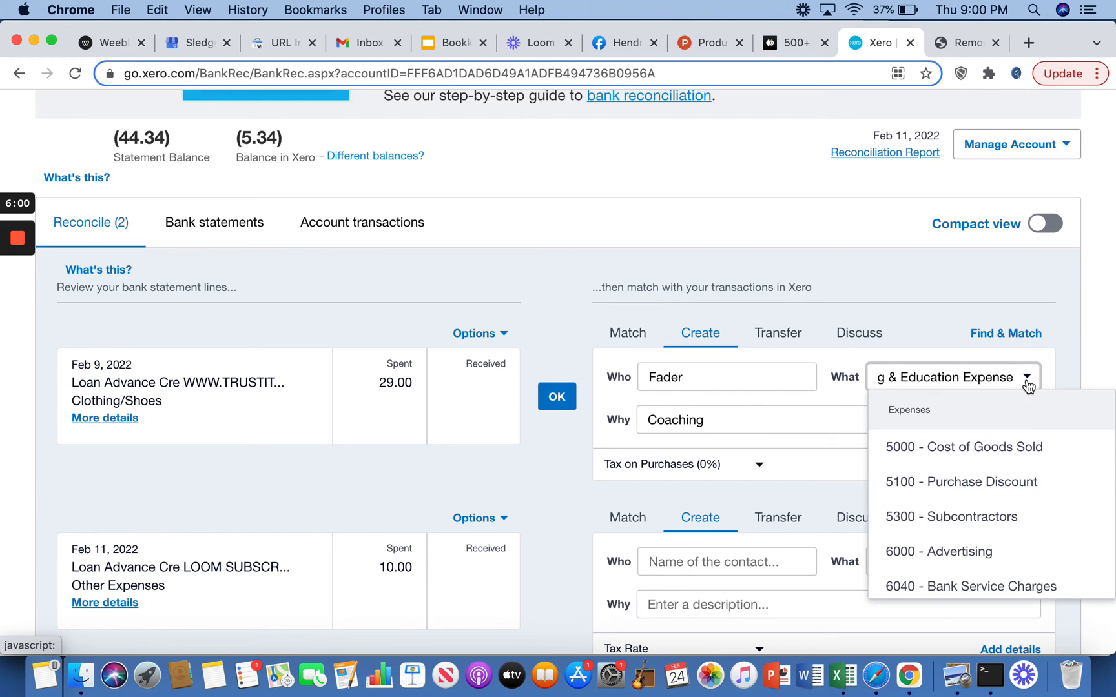
{"action": "scroll", "coordinate": [1023, 413], "scroll_direction": "down", "scroll_amount": 5}
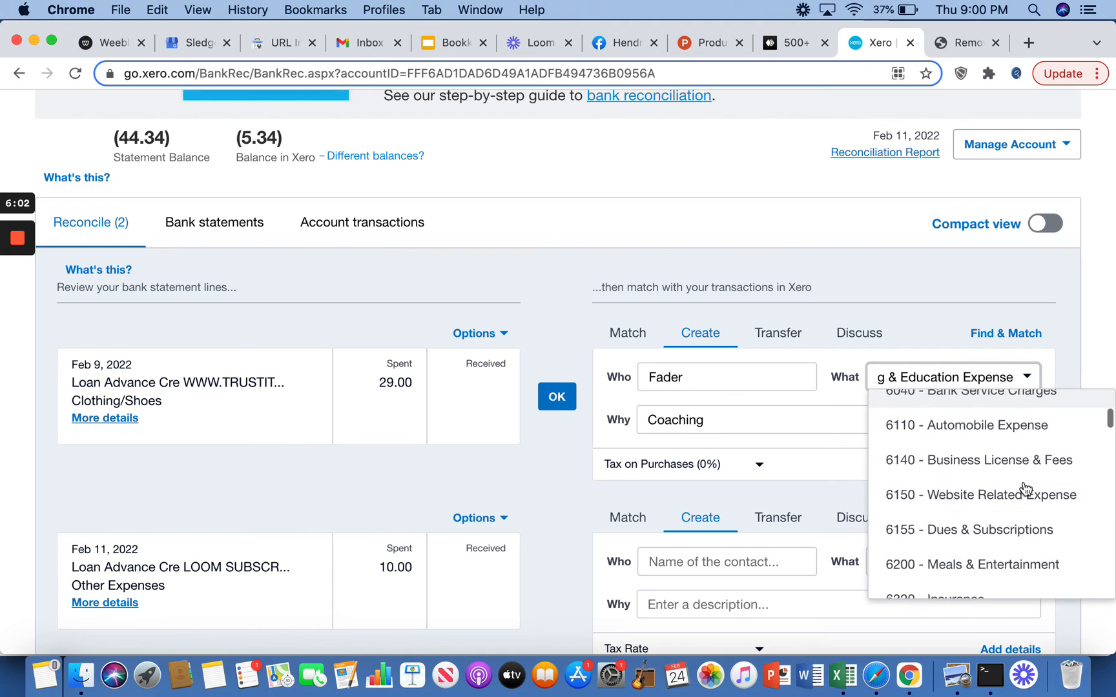
{"action": "scroll", "coordinate": [1025, 489], "scroll_direction": "down", "scroll_amount": 5}
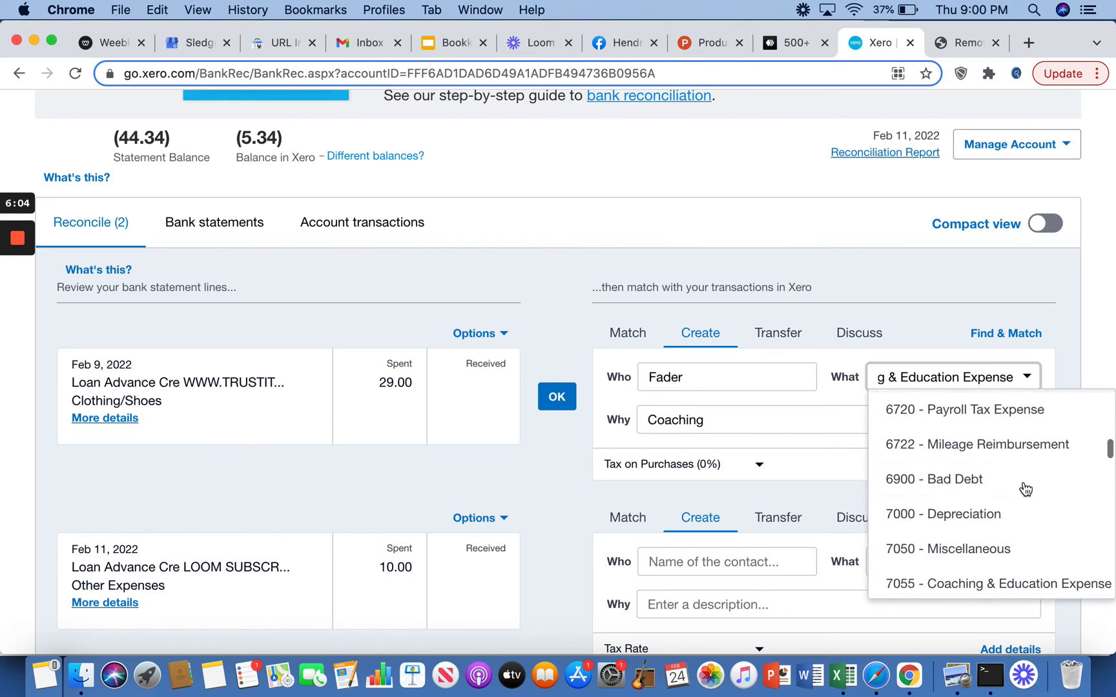
{"action": "scroll", "coordinate": [1025, 488], "scroll_direction": "down", "scroll_amount": 3}
{"action": "left_click", "coordinate": [988, 500]}
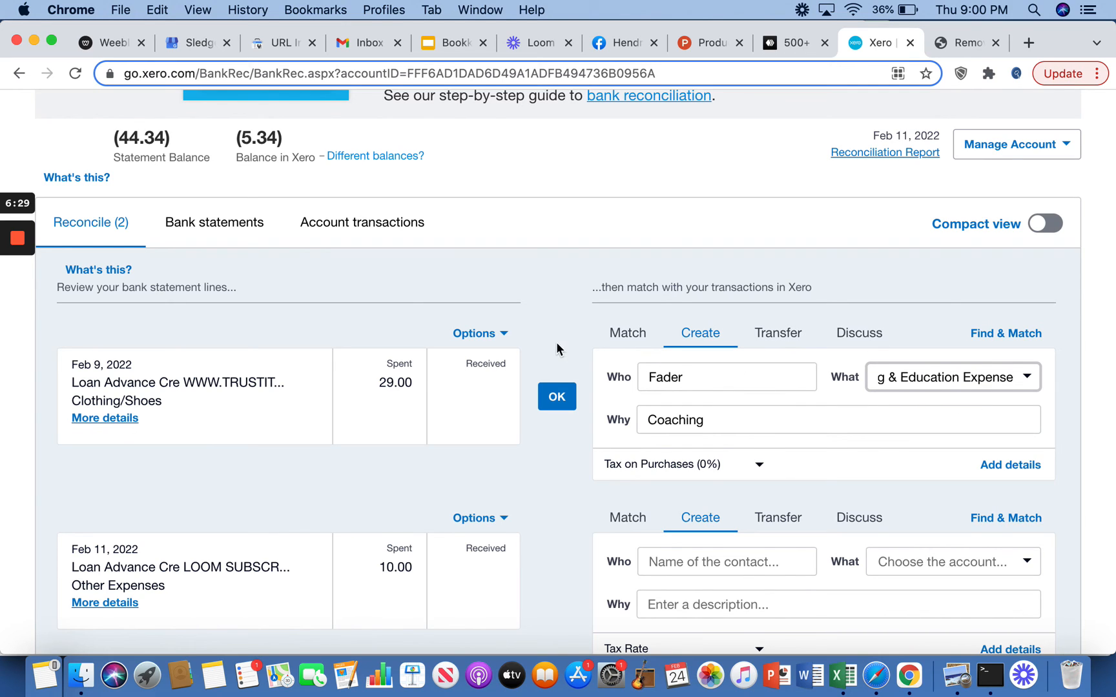
{"action": "left_click", "coordinate": [555, 396]}
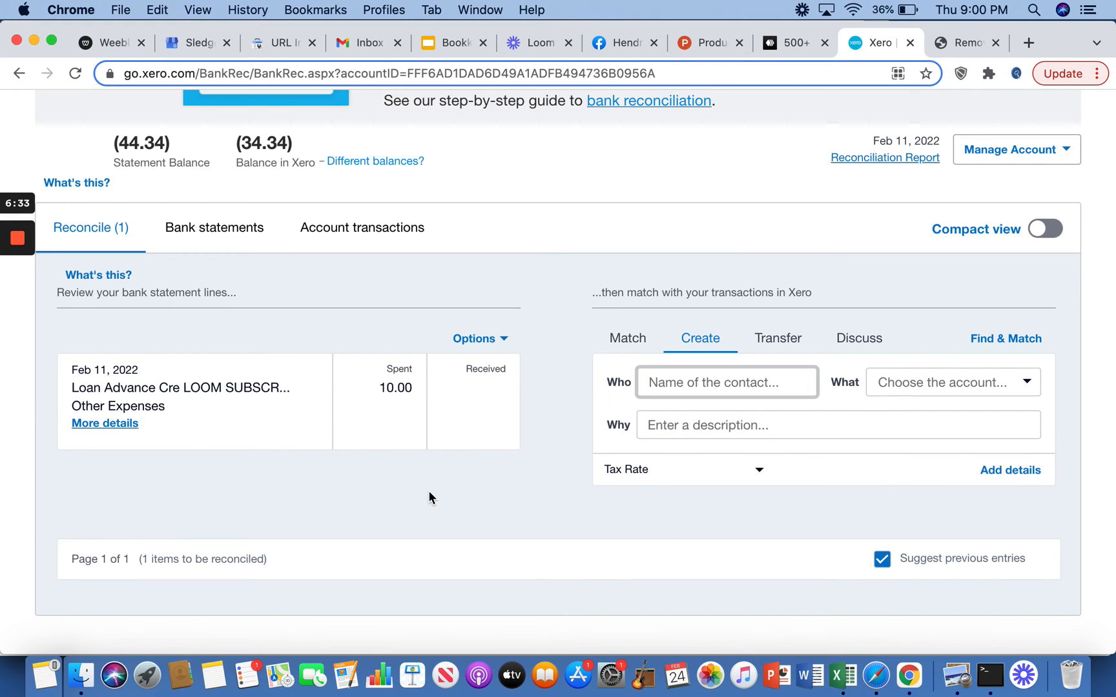
Step: Enter Loom as the new contact for the Feb 11 payment and assign it to 6155 - Dues & Subscriptions
{"action": "type", "text": "Loom"}
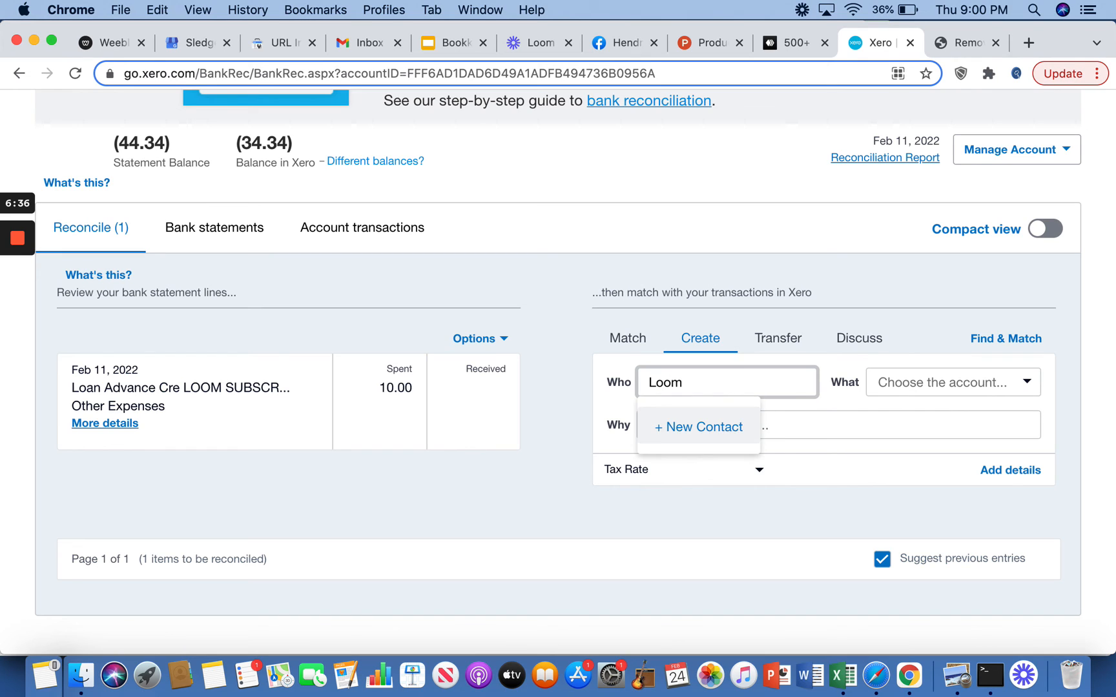
{"action": "key", "text": "Tab"}
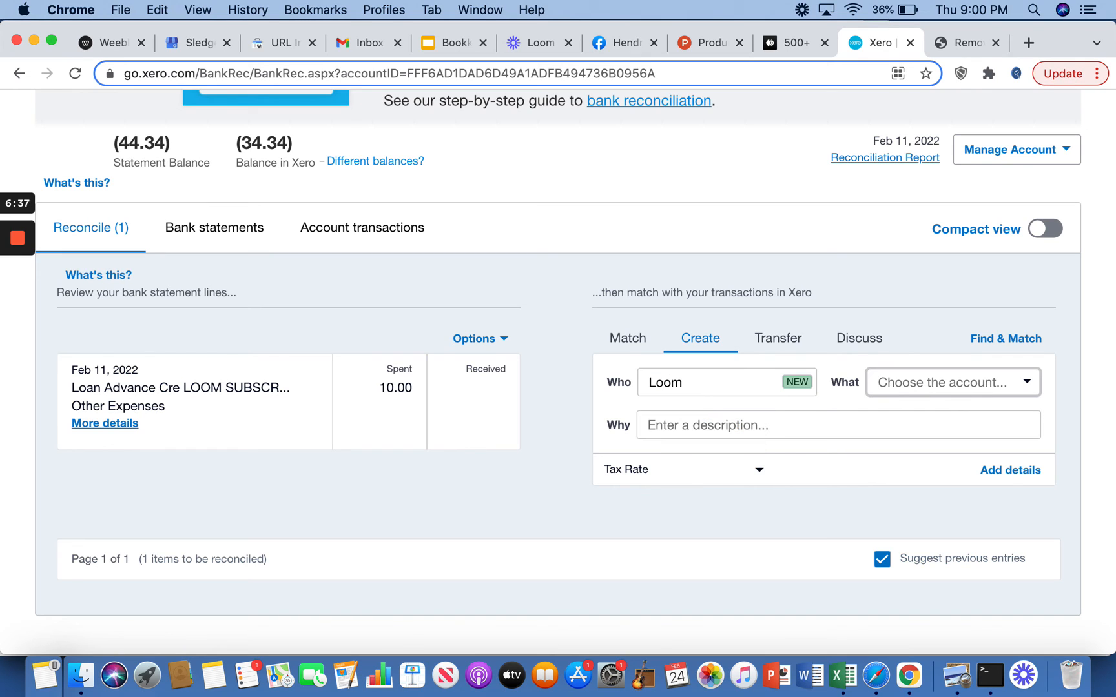
{"action": "type", "text": "dues"}
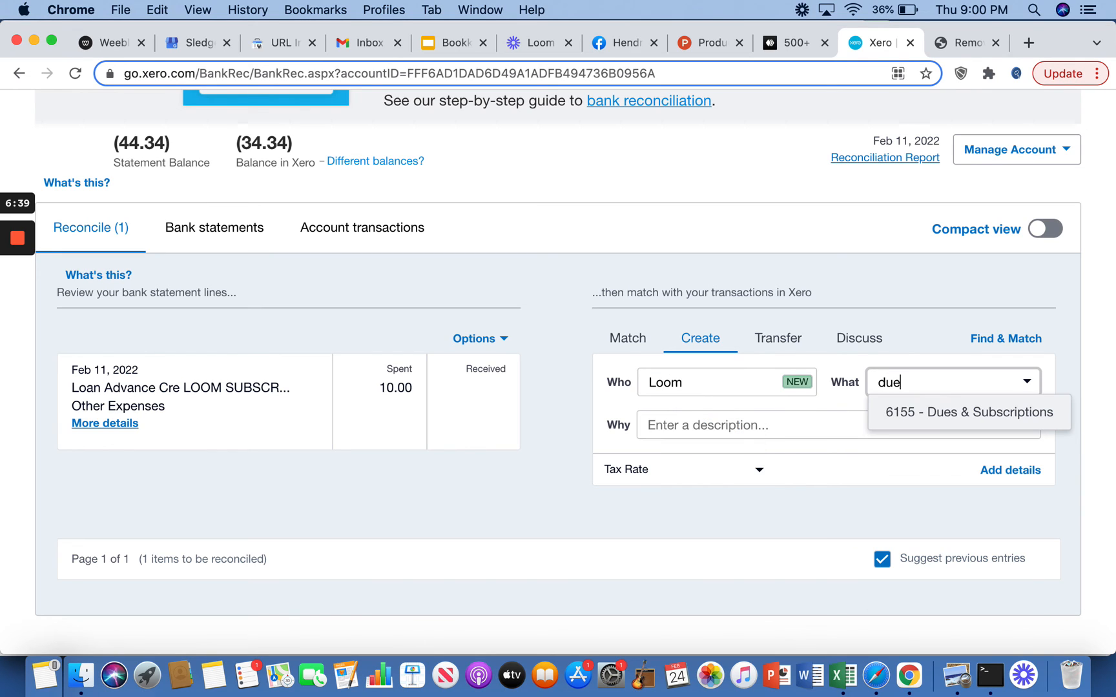
{"action": "left_click", "coordinate": [950, 415]}
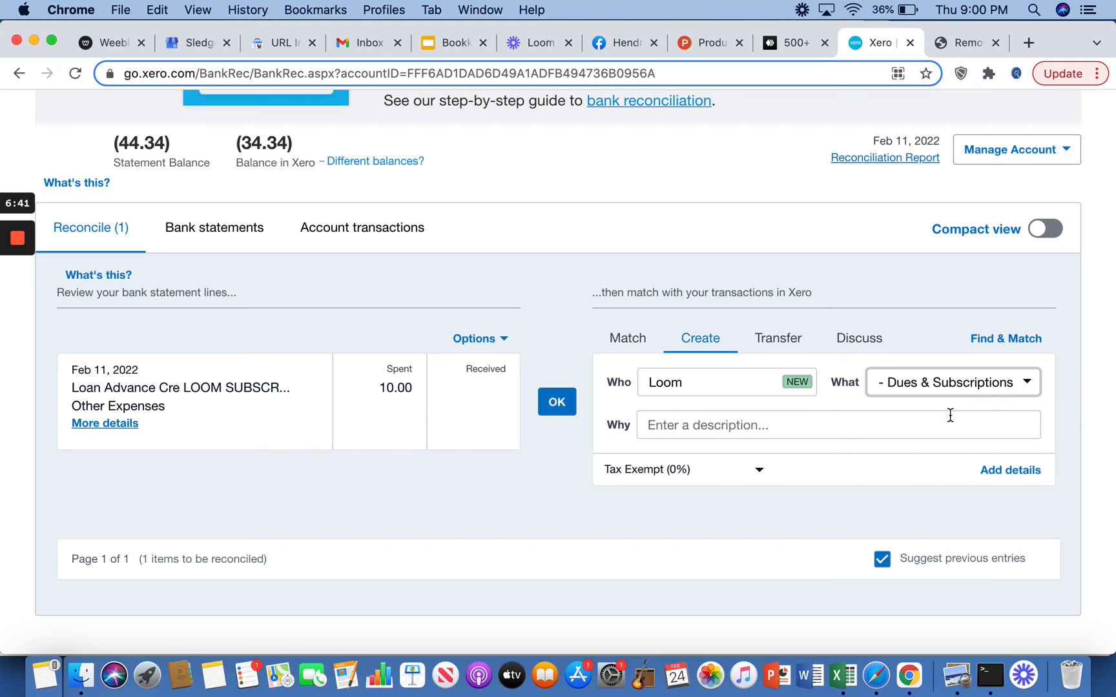
Step: Describe the Feb 11 Loom payment as "For Screen Recording Software" and reconcile it
{"action": "left_click", "coordinate": [767, 425]}
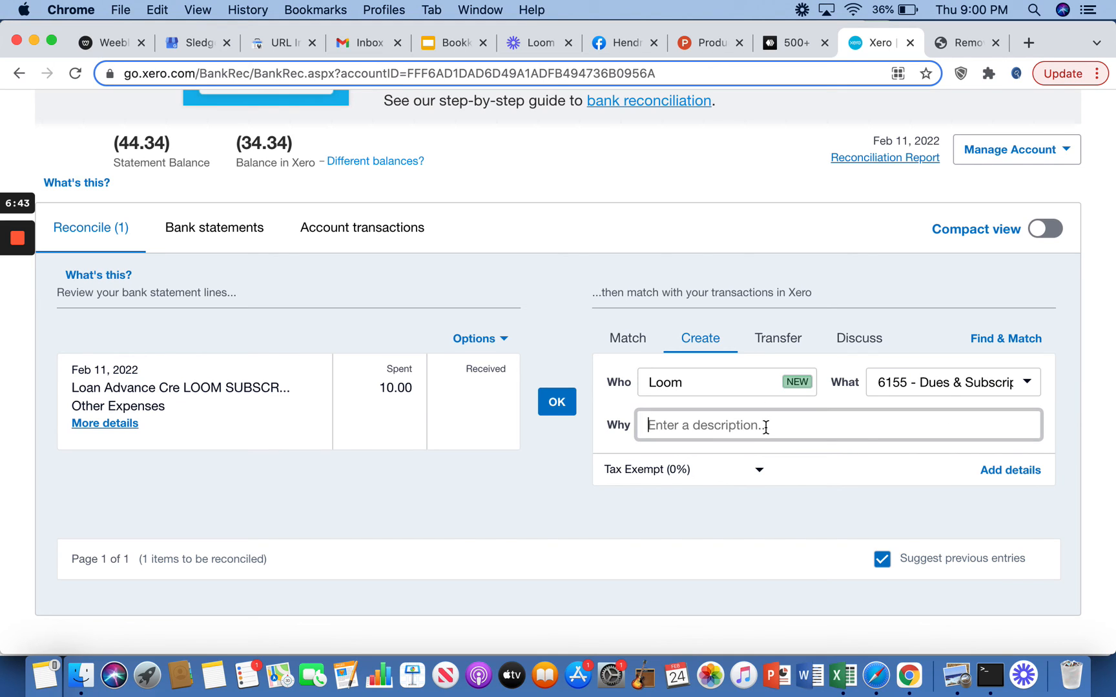
{"action": "type", "text": "For Sc"}
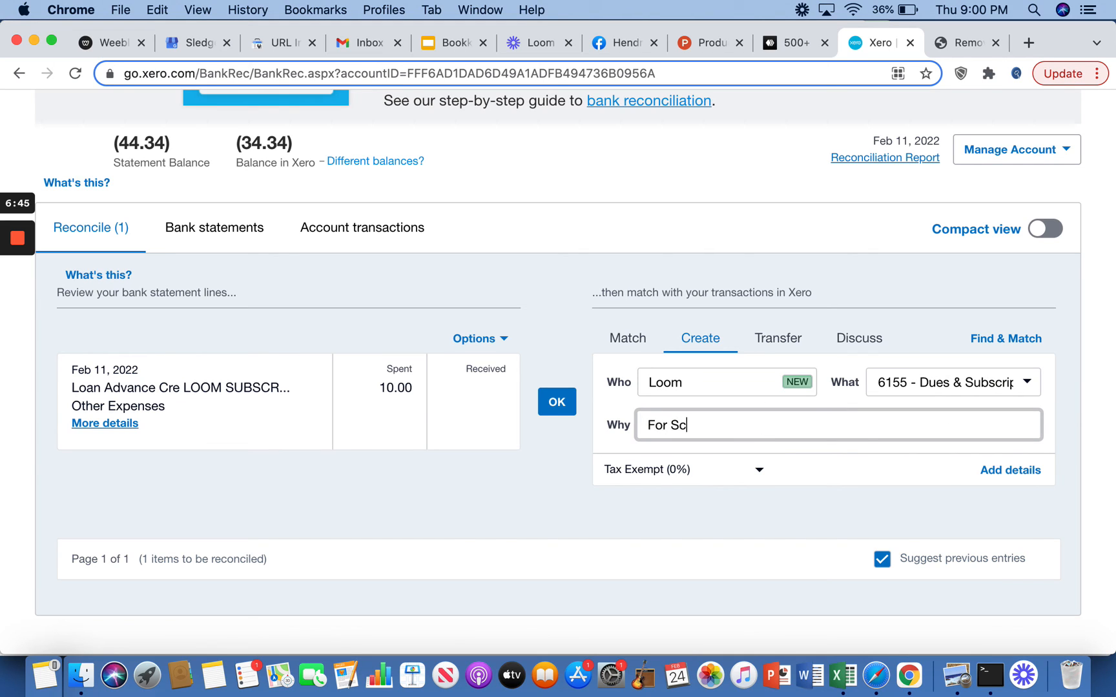
{"action": "type", "text": "reen Recording Slof"}
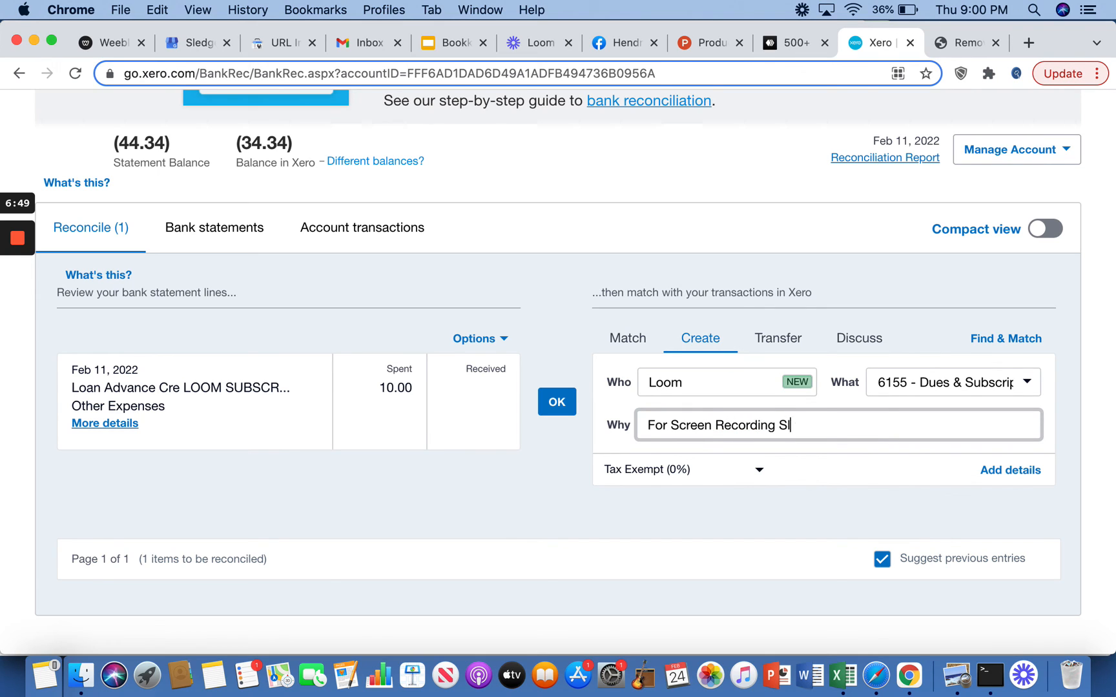
{"action": "key", "text": "BackSpace"}
{"action": "key", "text": "BackSpace"}
{"action": "key", "text": "BackSpace"}
{"action": "type", "text": "oft"}
{"action": "type", "text": "ware"}
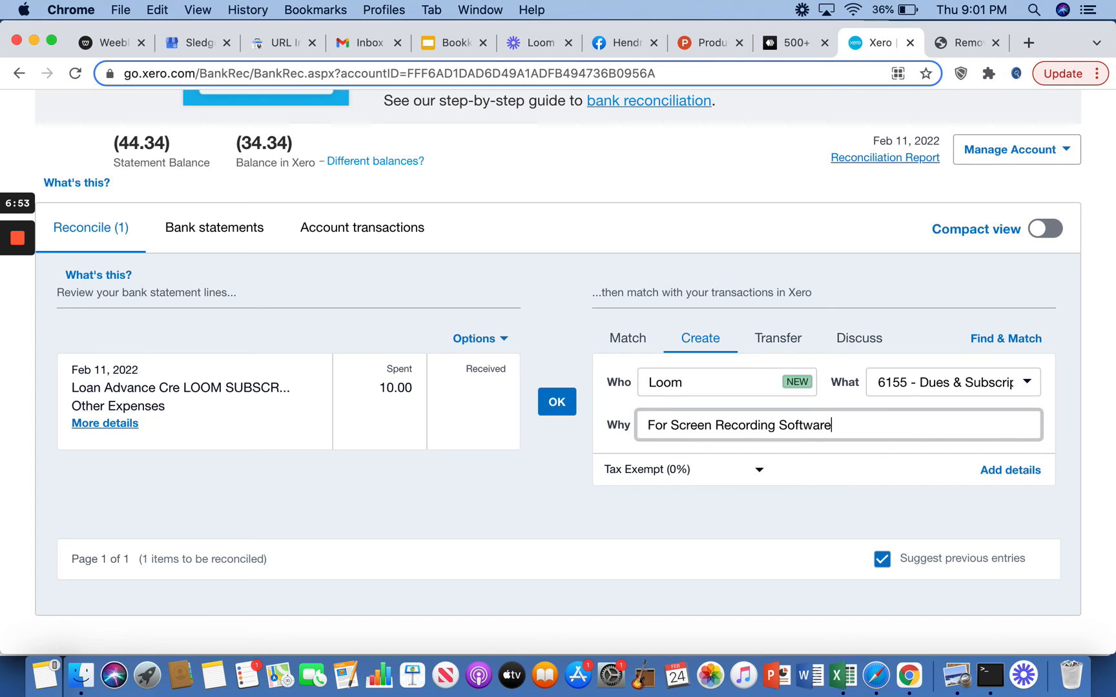
{"action": "left_click", "coordinate": [575, 411]}
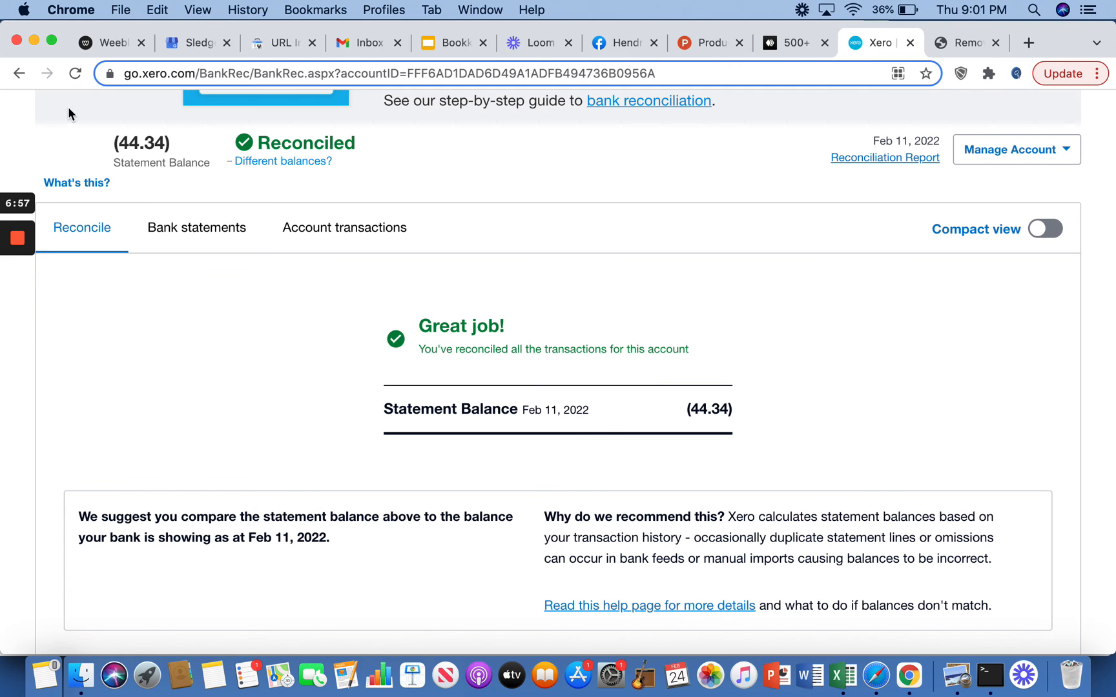
Step: Return to the dashboard and check the reconciliation status of the BUSINESS CHECKING and REWARDS BUSINESS VISA PLATINUM accounts
{"action": "scroll", "coordinate": [234, 241], "scroll_direction": "up", "scroll_amount": 5}
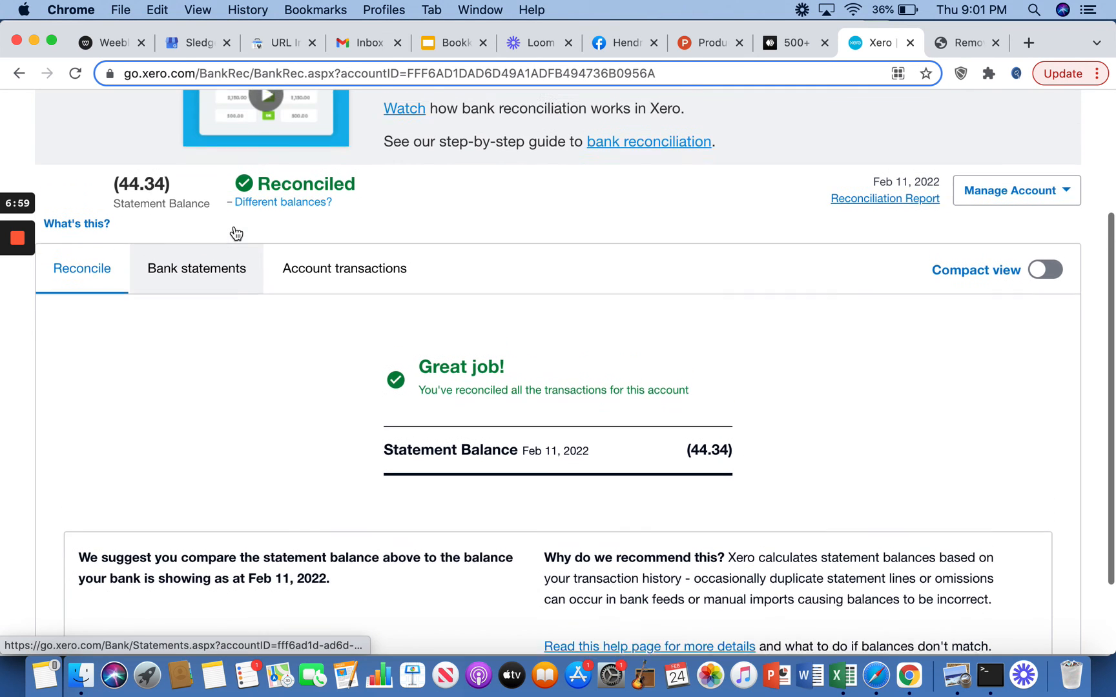
{"action": "scroll", "coordinate": [66, 252], "scroll_direction": "down", "scroll_amount": 1}
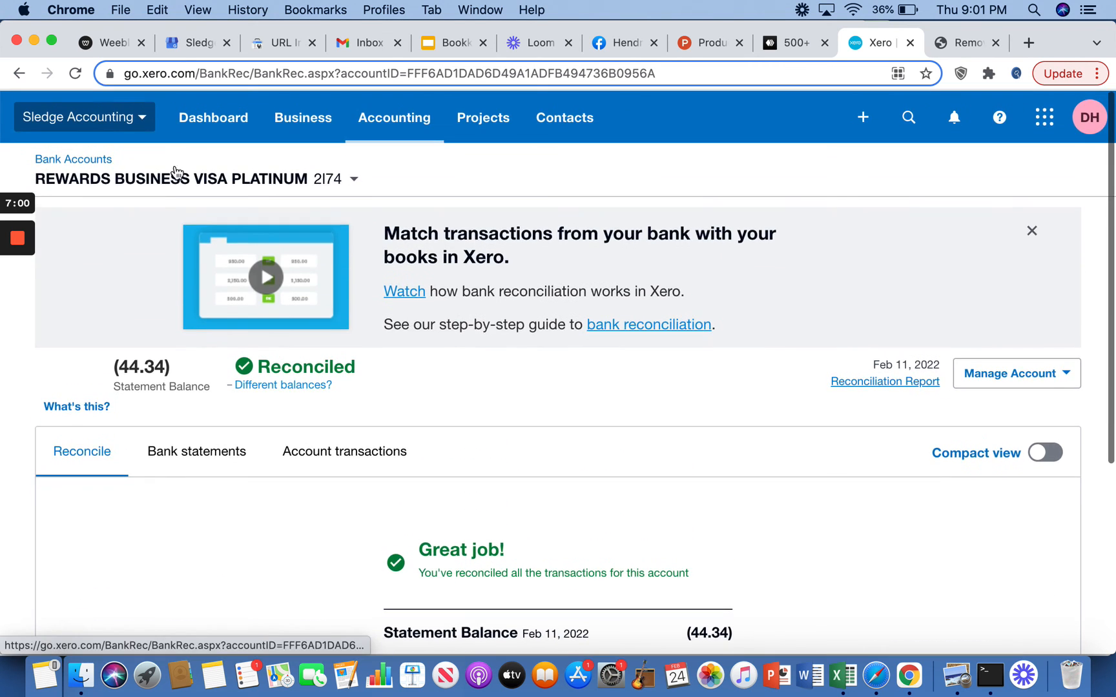
{"action": "left_click", "coordinate": [224, 129]}
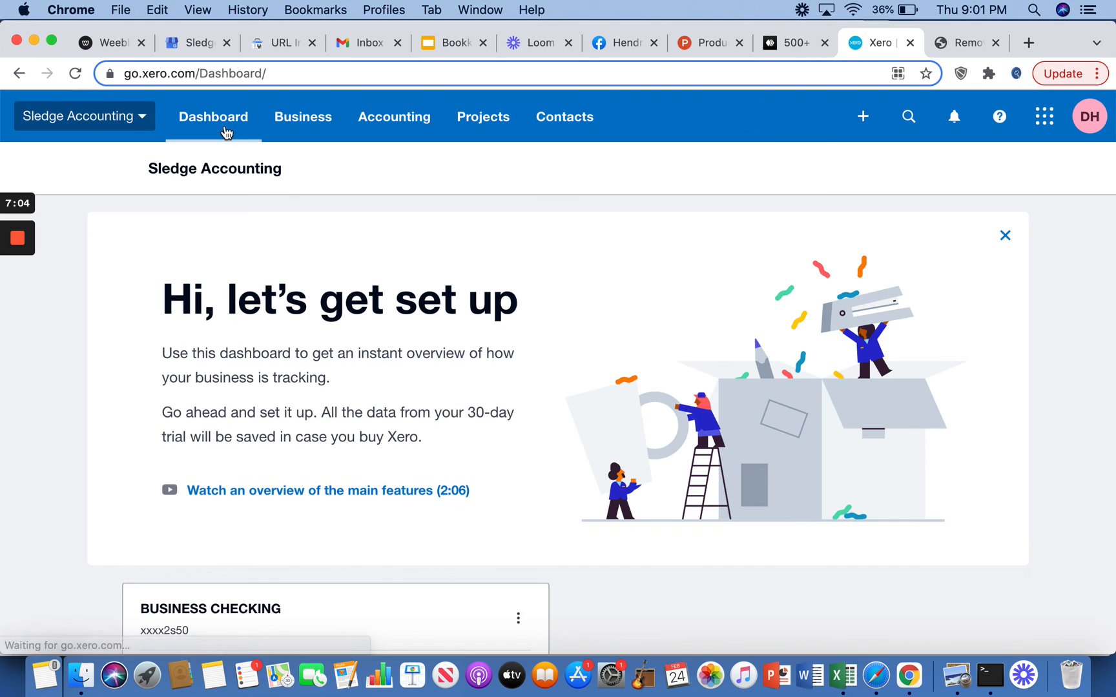
{"action": "scroll", "coordinate": [459, 572], "scroll_direction": "down", "scroll_amount": 10}
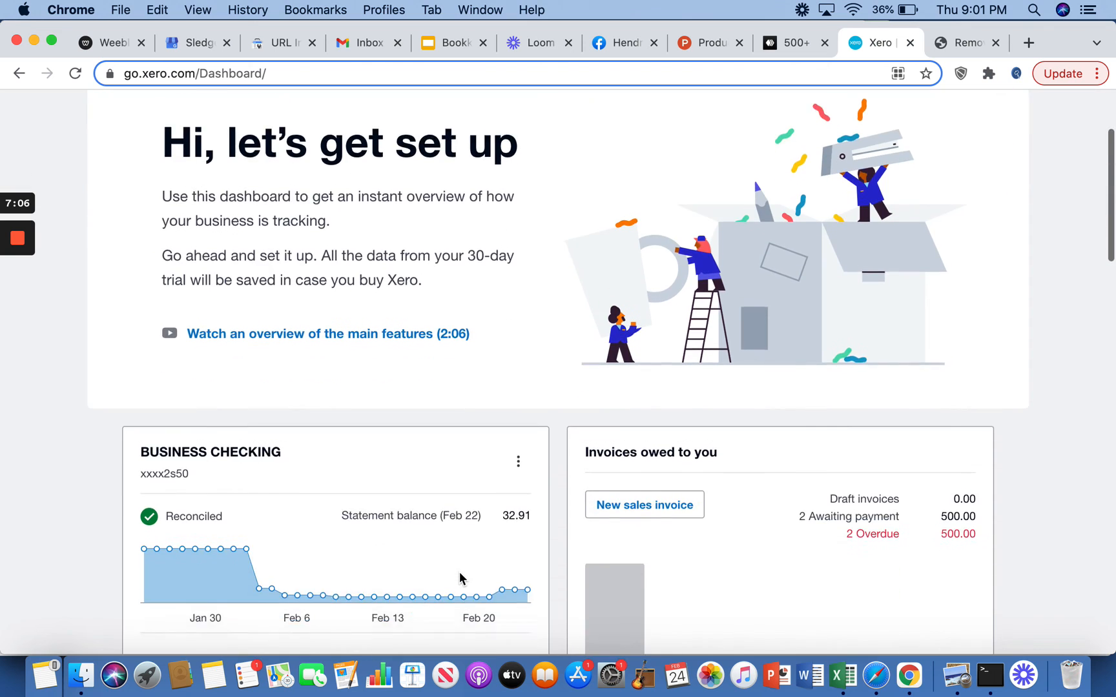
{"action": "scroll", "coordinate": [459, 572], "scroll_direction": "down", "scroll_amount": 2}
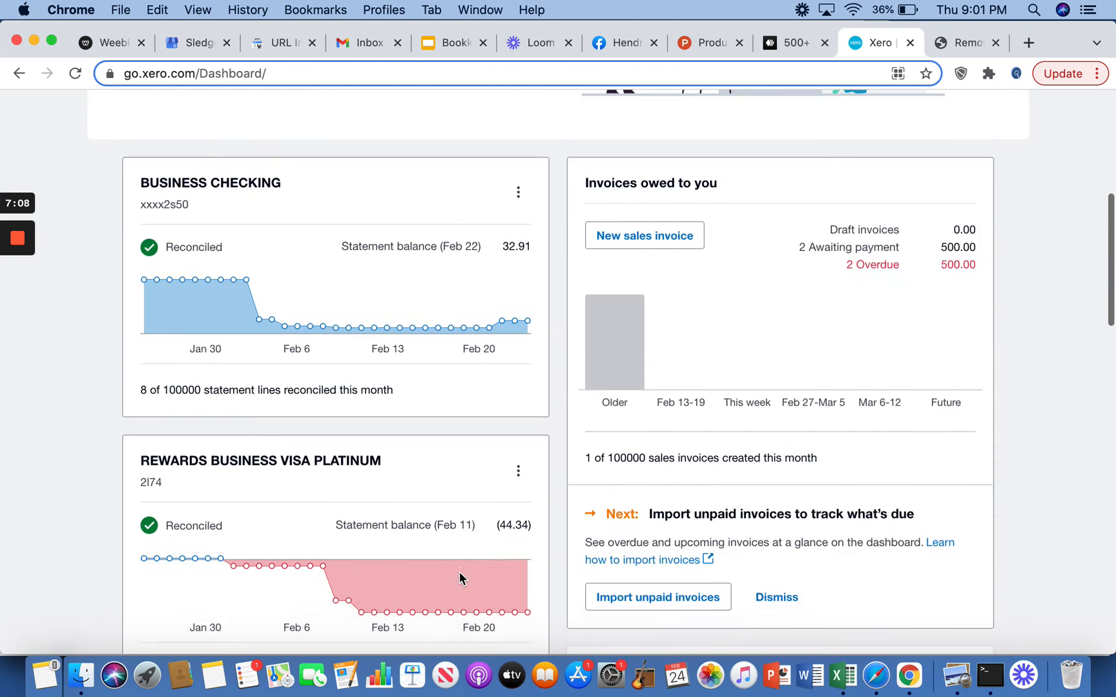
{"action": "scroll", "coordinate": [459, 572], "scroll_direction": "up", "scroll_amount": 1}
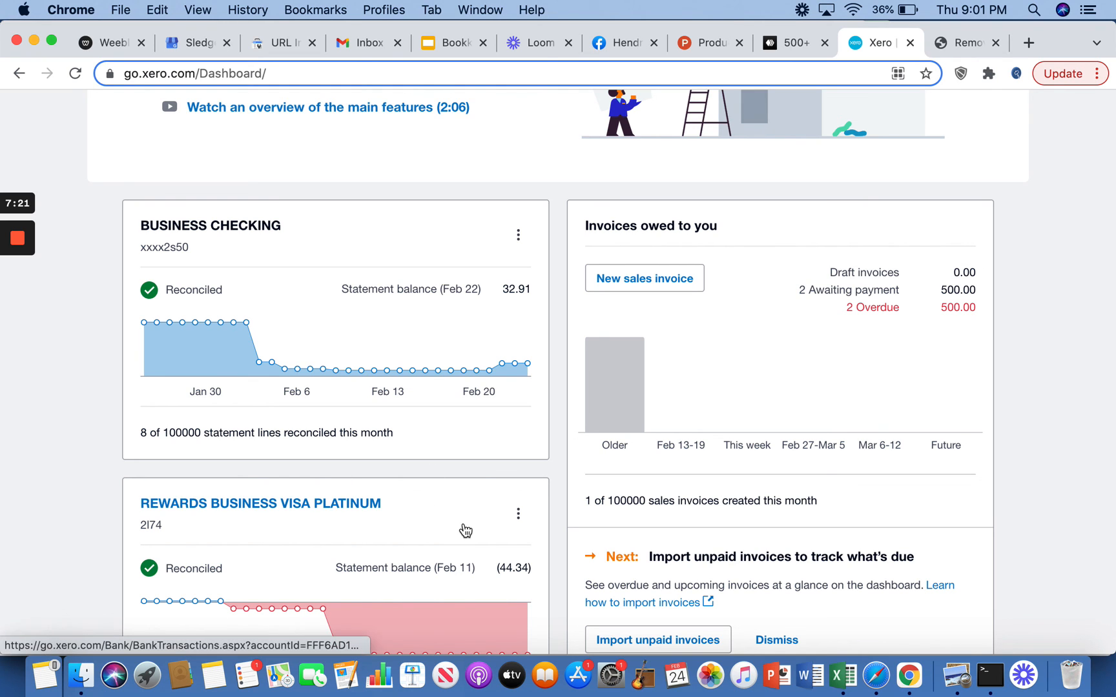
Step: View the Common Deductions slide of the Bookkeeping Essentials presentation in Google Slides, and return to the Xero dashboard
{"action": "left_click", "coordinate": [447, 43]}
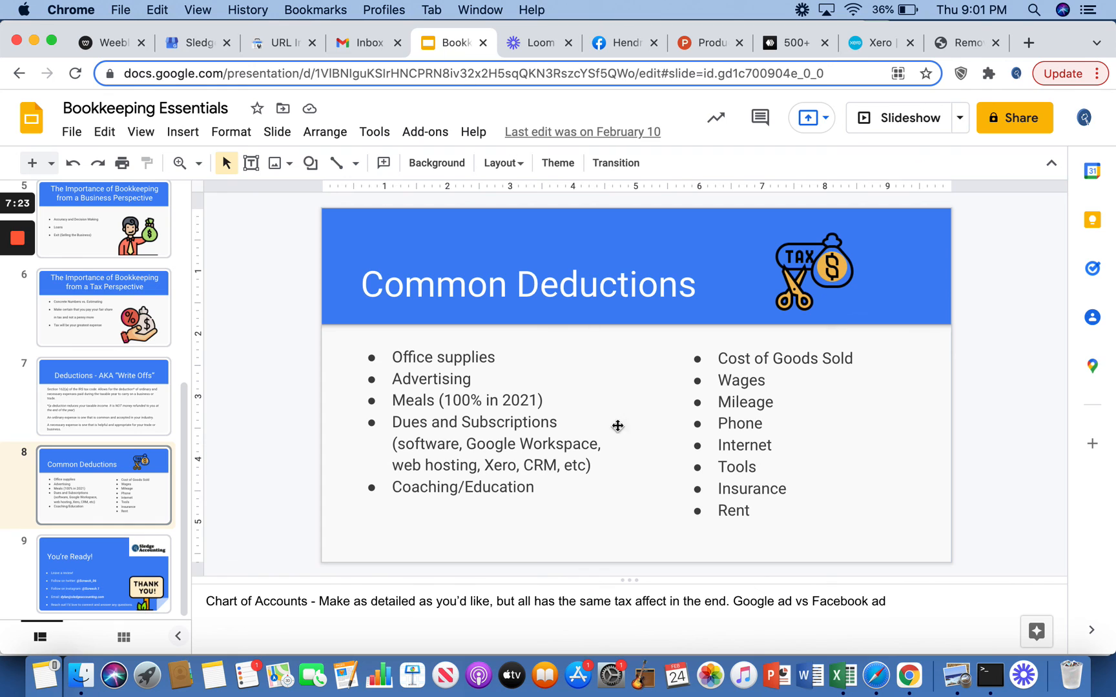
{"action": "left_click", "coordinate": [873, 43]}
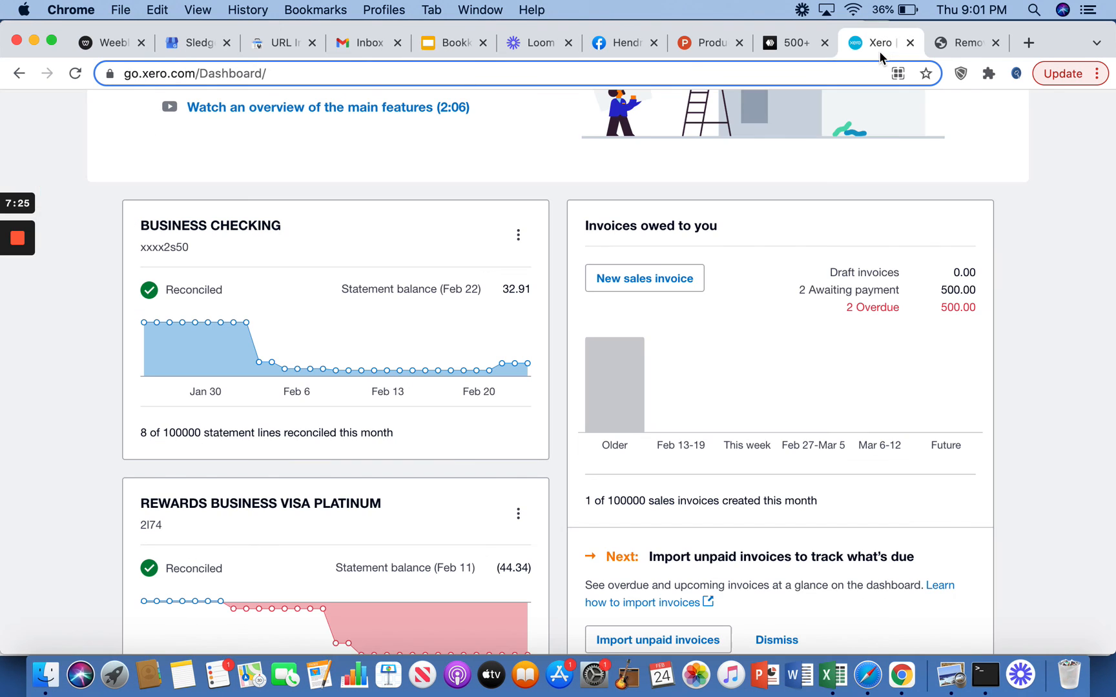